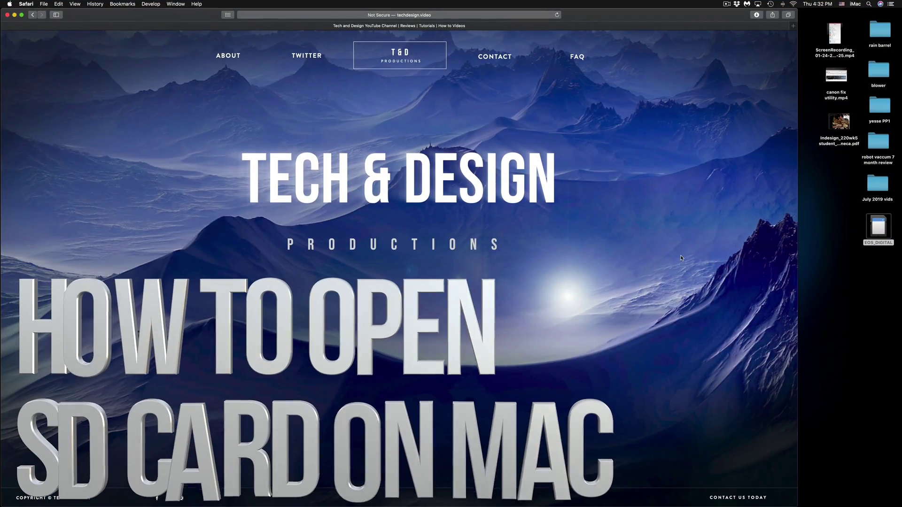
- Select the EOS_DIGITAL card icon on the desktop
click(832, 255)
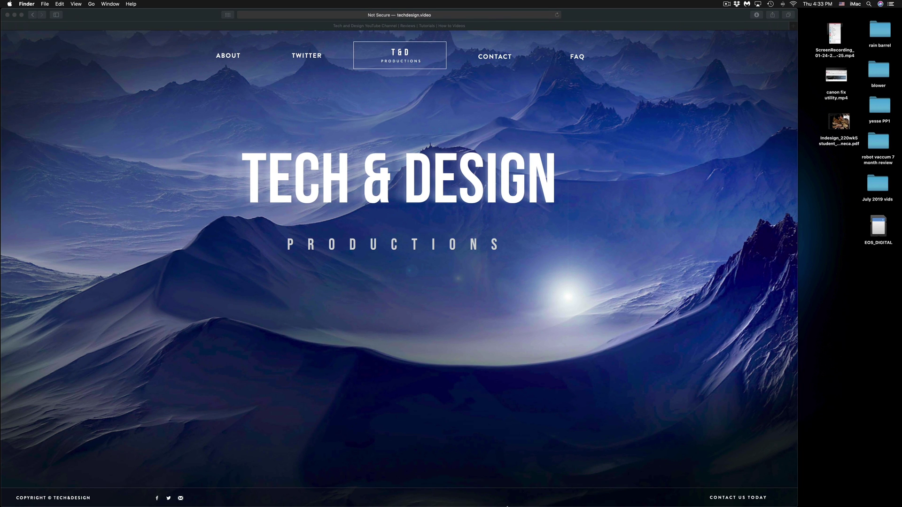
- Open the EOS_DIGITAL card in a Finder window from the Dock, then refocus the desktop
mouse_move(500, 491)
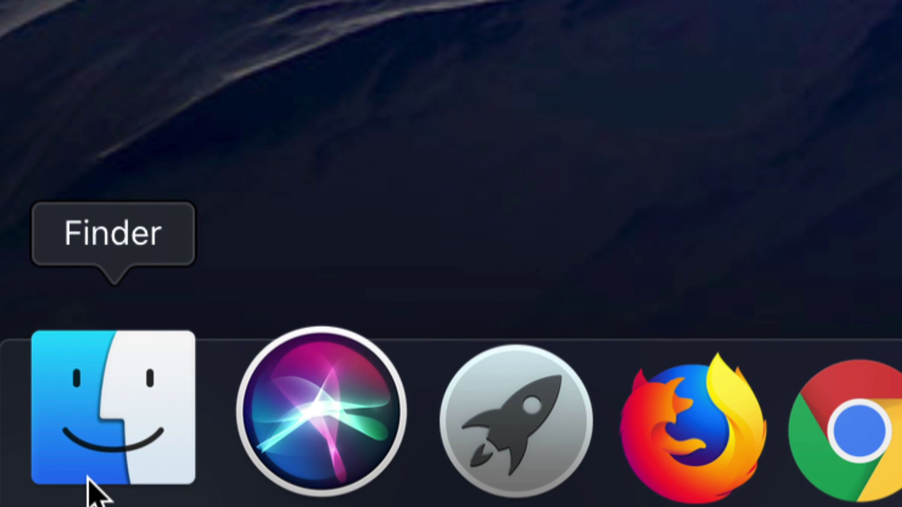
click(62, 493)
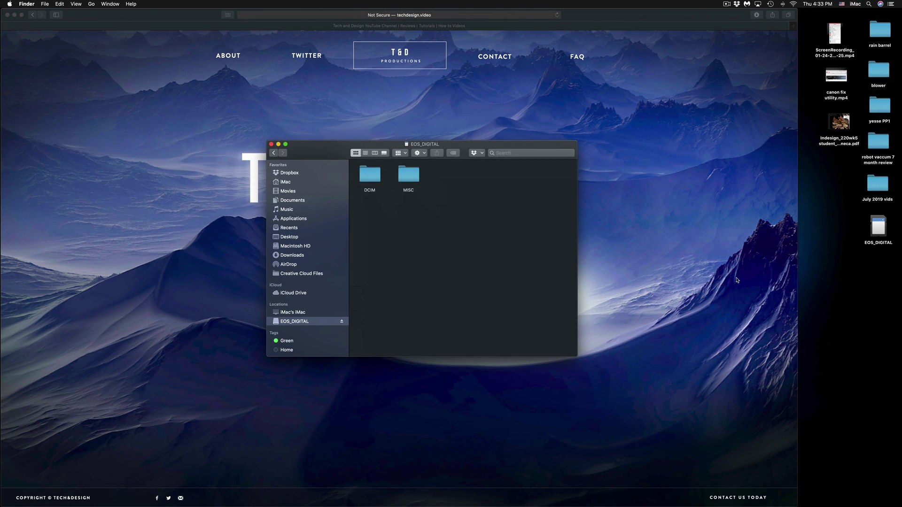
click(864, 261)
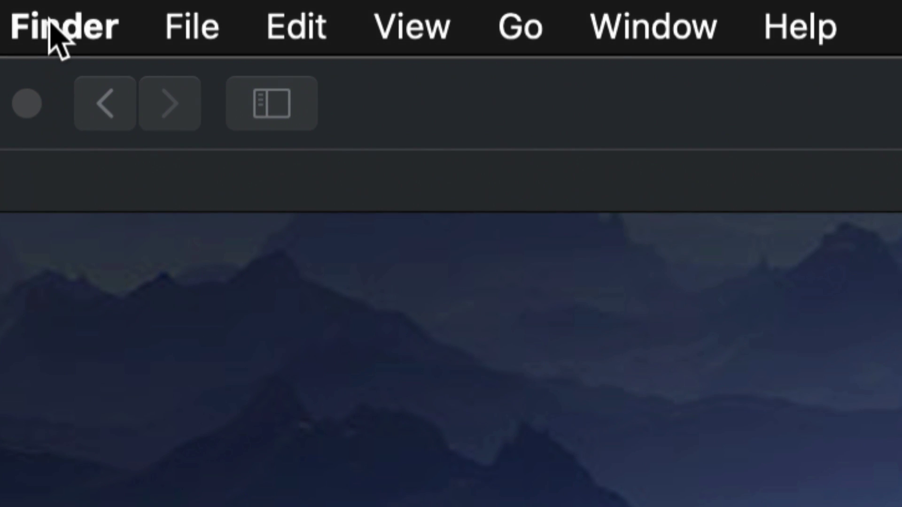
- In Finder's General settings, enable External disks on the desktop, leaving Hard disks unchecked
click(25, 5)
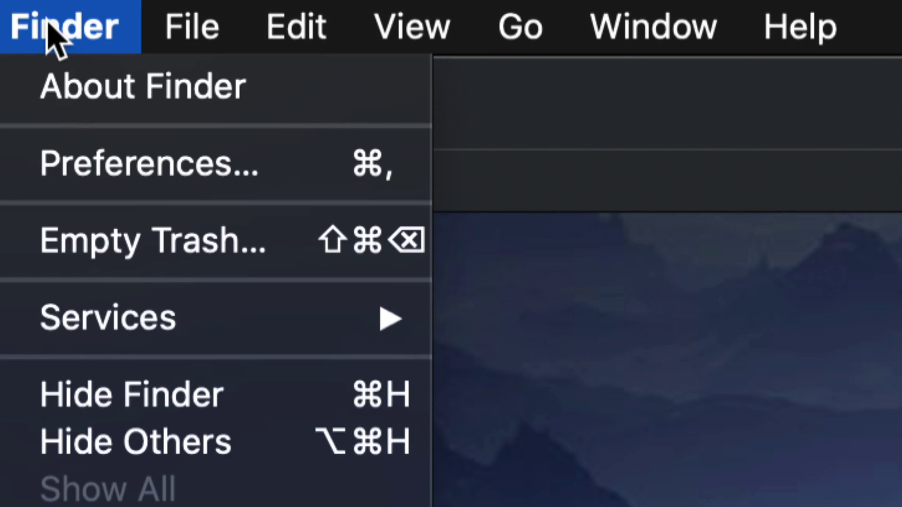
click(174, 163)
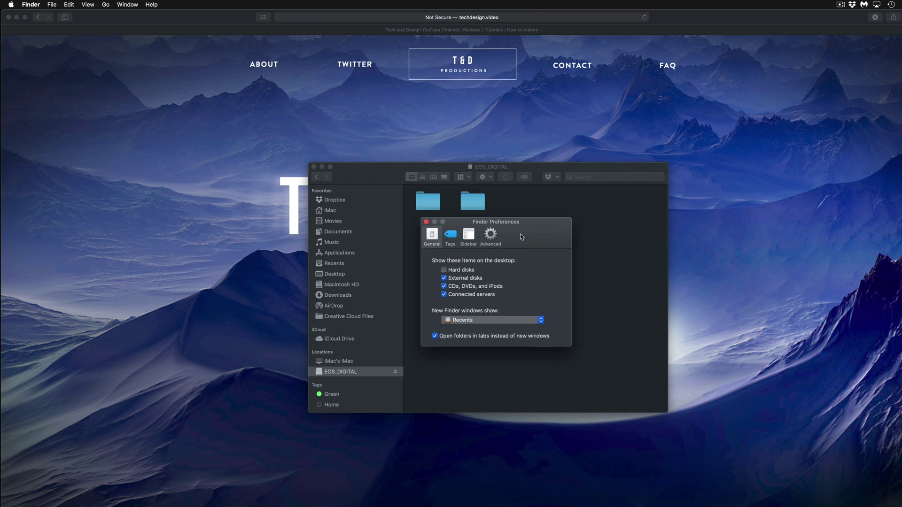
drag(522, 230, 522, 119)
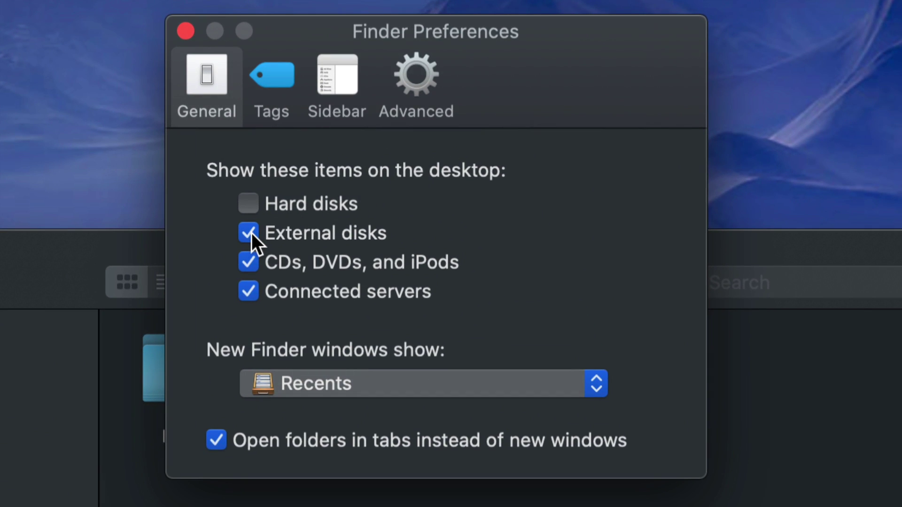
click(252, 234)
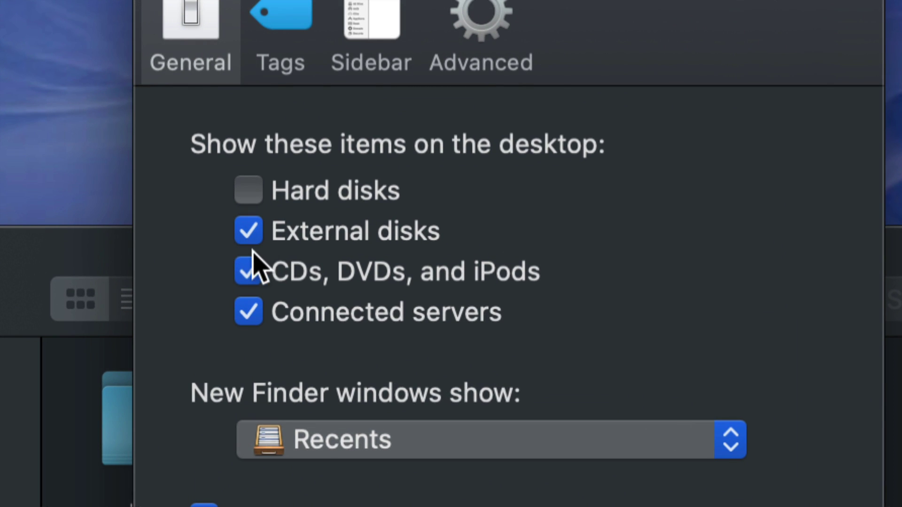
click(249, 194)
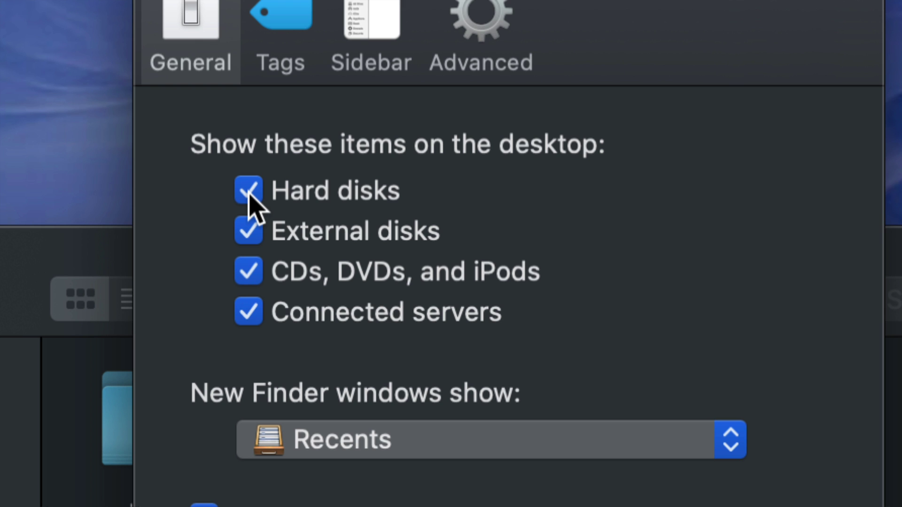
click(249, 193)
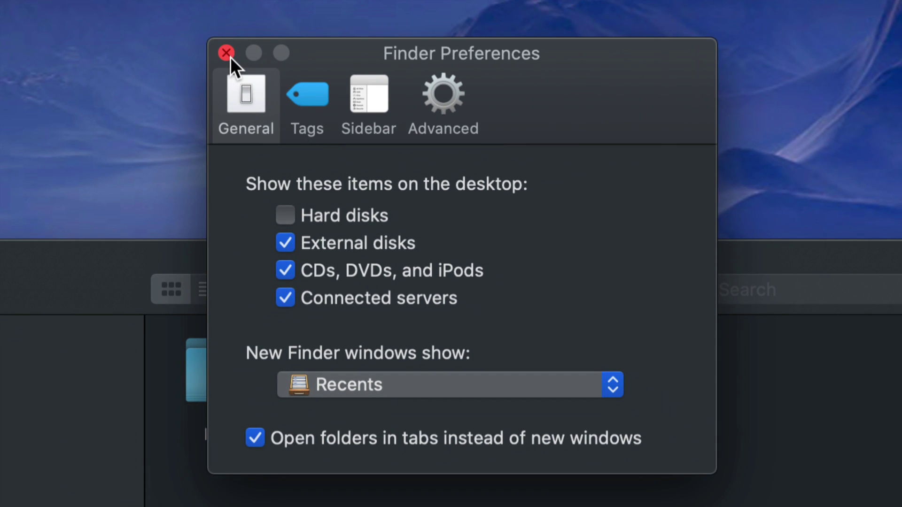
click(226, 52)
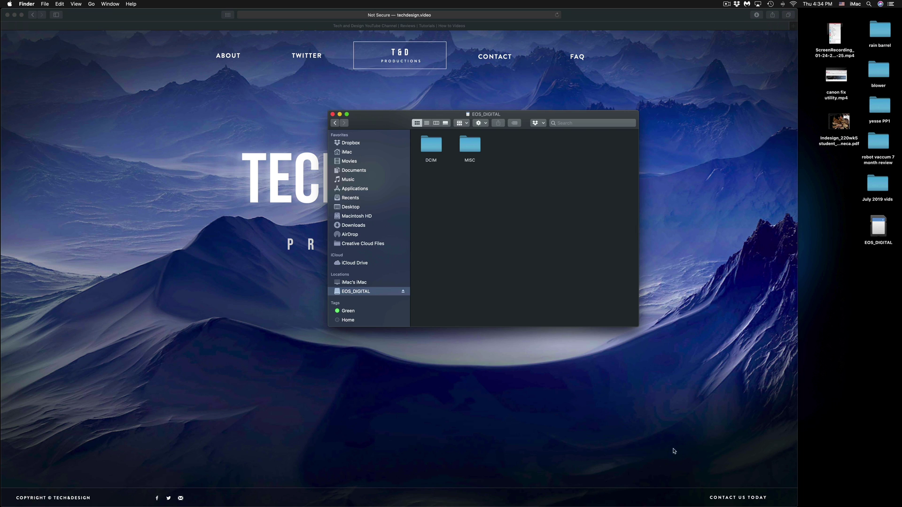
- Launch Disk Utility by searching 'disk utility' in Spotlight
mouse_move(670, 505)
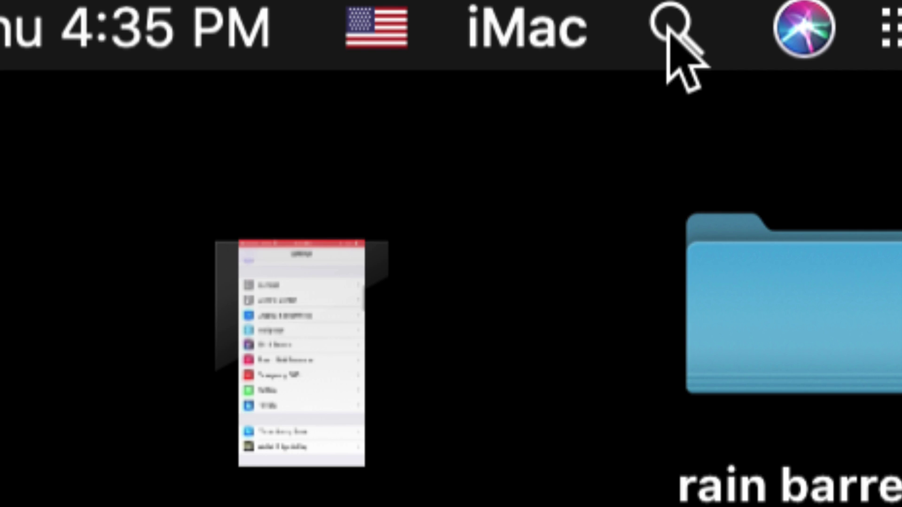
click(671, 27)
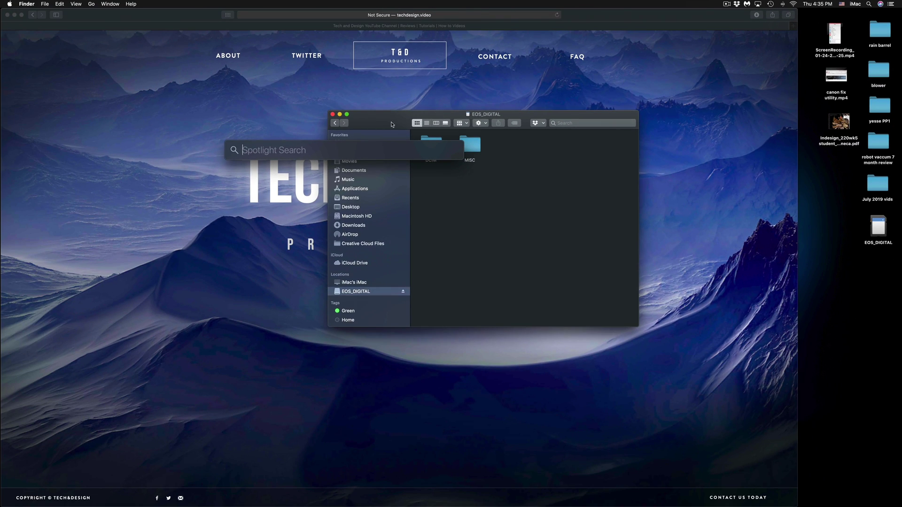
text(disk utility)
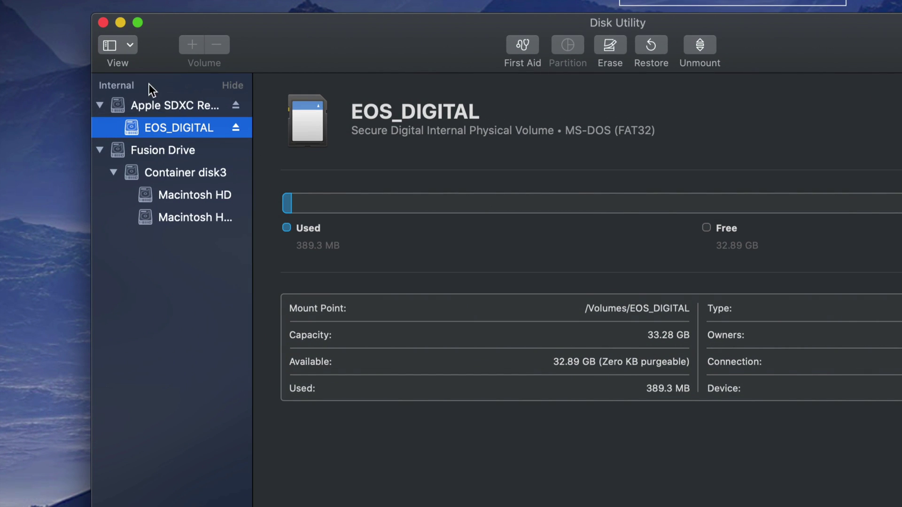
- Switch the sidebar to Show Only Volumes, then back to Show All Devices
click(125, 46)
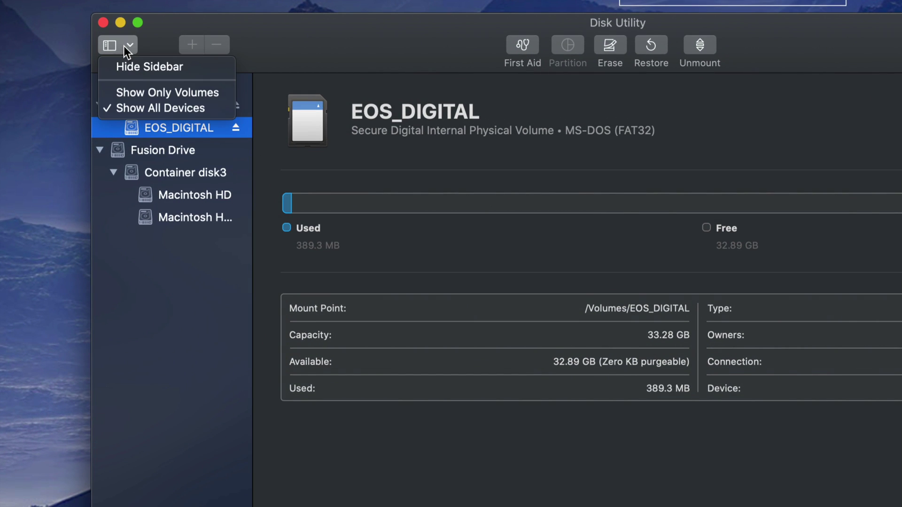
click(123, 94)
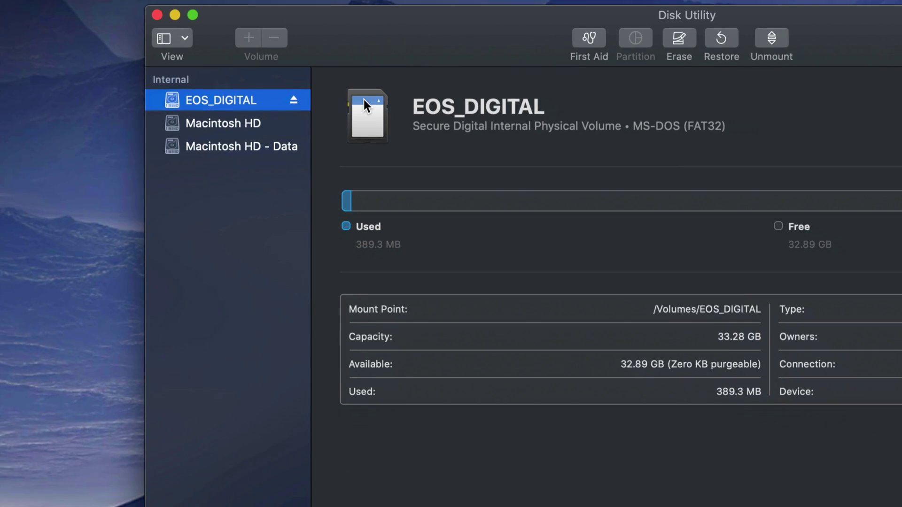
click(210, 46)
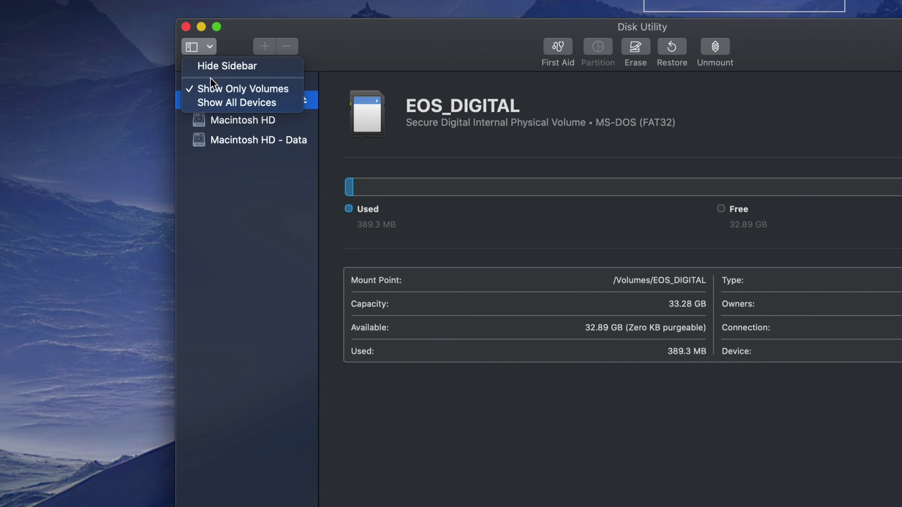
click(218, 102)
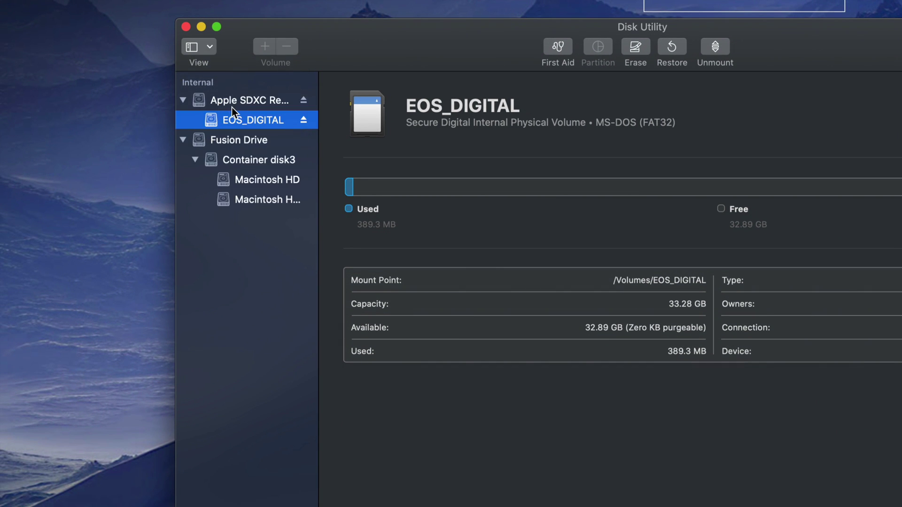
- View the SDXC reader and EOS_DIGITAL details, ending on the Fusion Drive's details
click(235, 102)
click(244, 122)
click(244, 107)
click(250, 122)
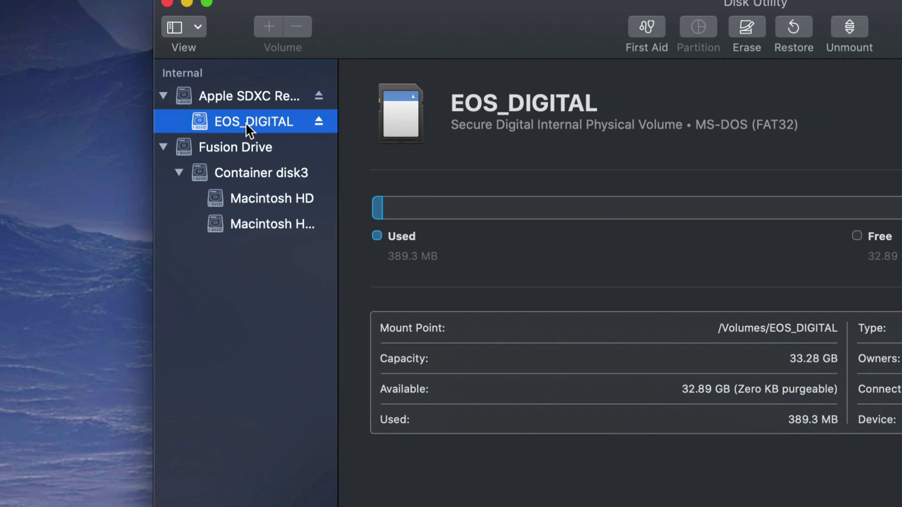
click(248, 151)
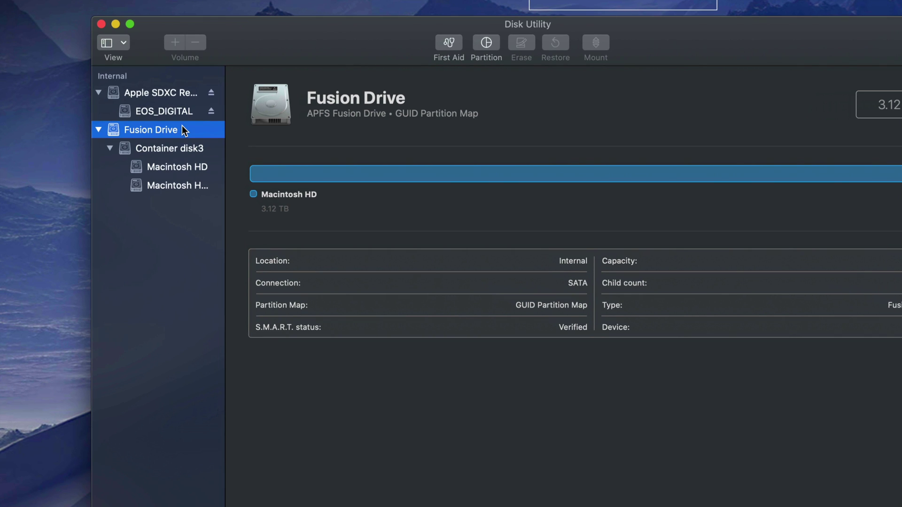
- Select EOS_DIGITAL to show its 33.28 GB MS-DOS (FAT32) volume details
click(173, 112)
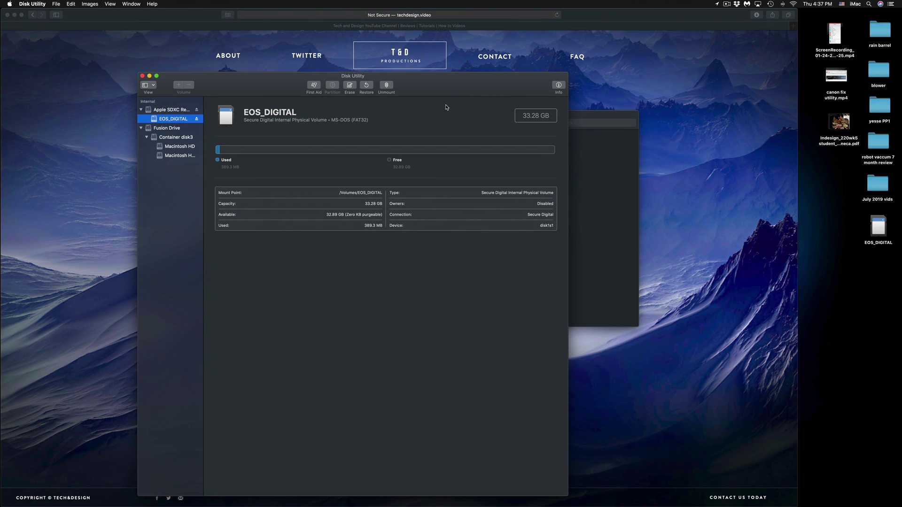
- Bring the card window forward, reposition it, and open DCIM > 100CANON
click(594, 167)
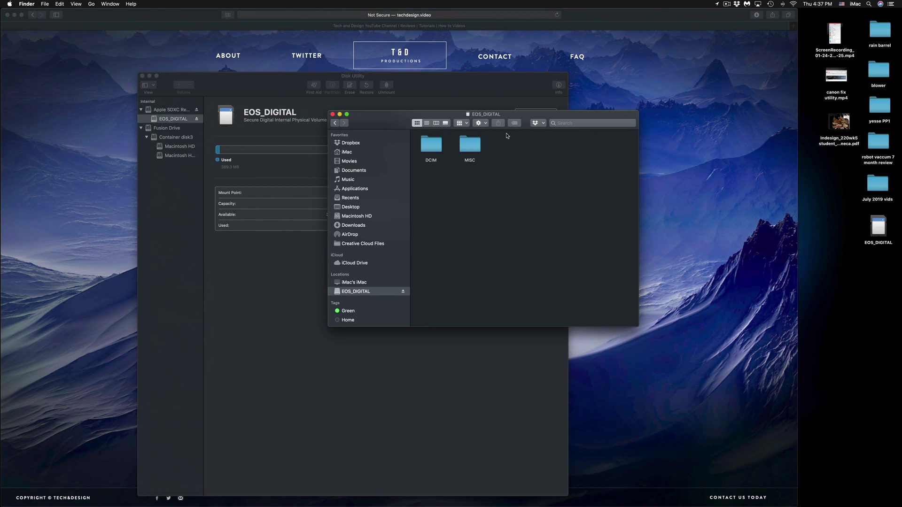
drag(396, 115, 378, 118)
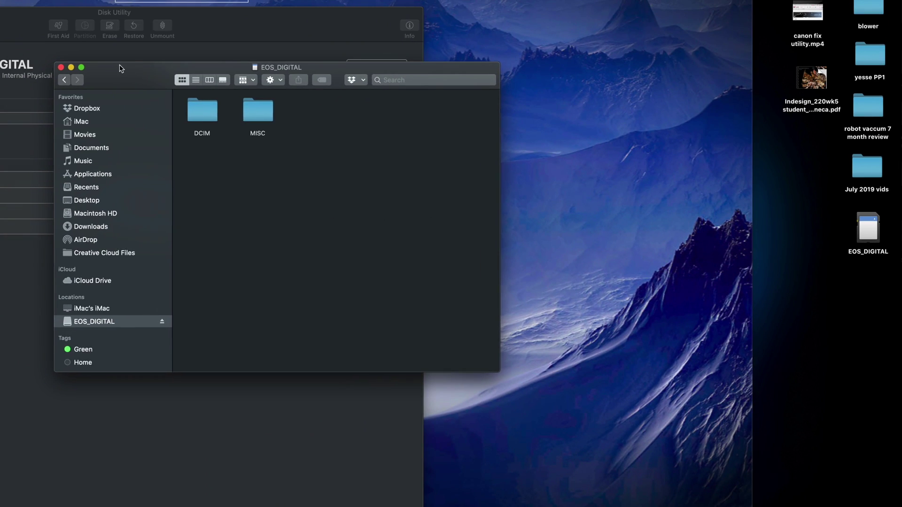
drag(121, 69, 312, 104)
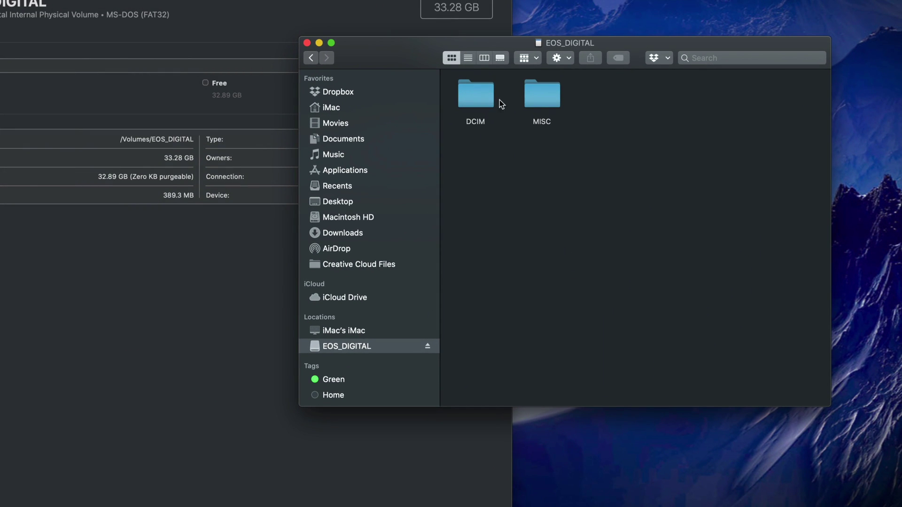
drag(620, 45, 587, 67)
double_click(460, 114)
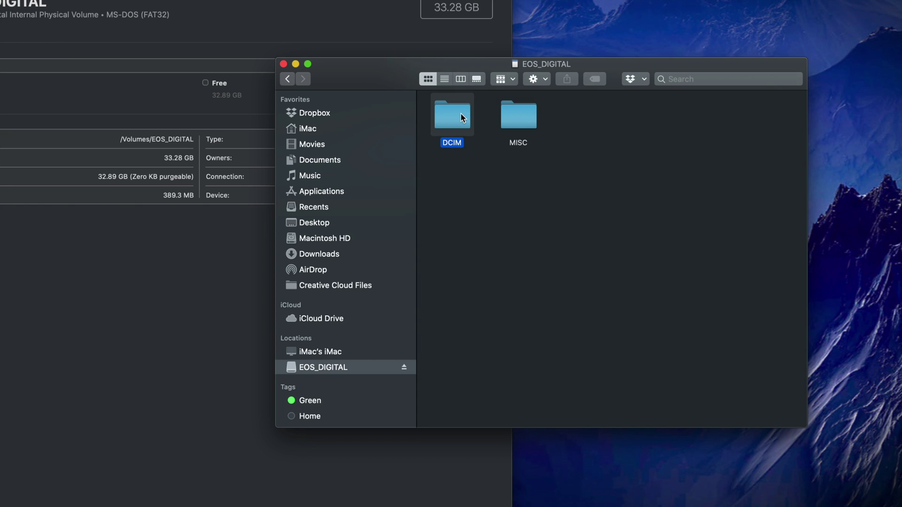
click(462, 118)
double_click(462, 117)
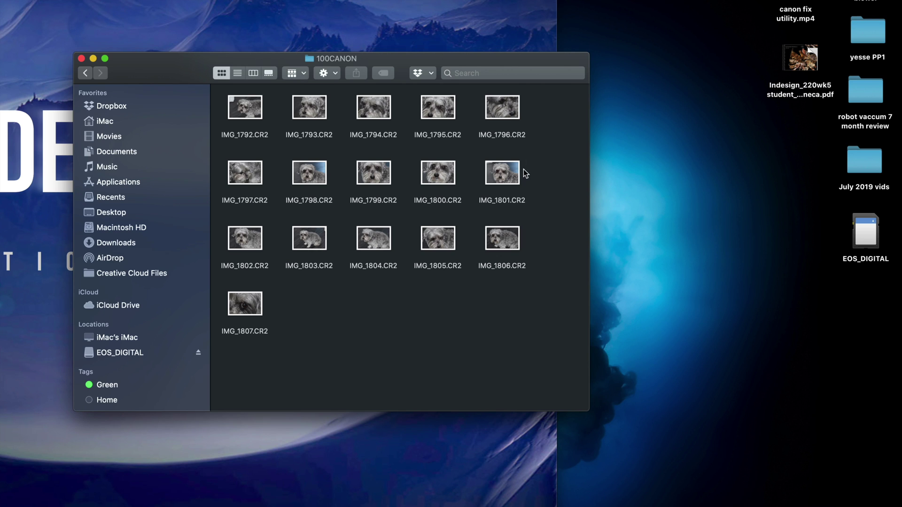
- Select only IMG_1805.CR2 and IMG_1806.CR2 in the 100CANON folder
drag(543, 109, 247, 347)
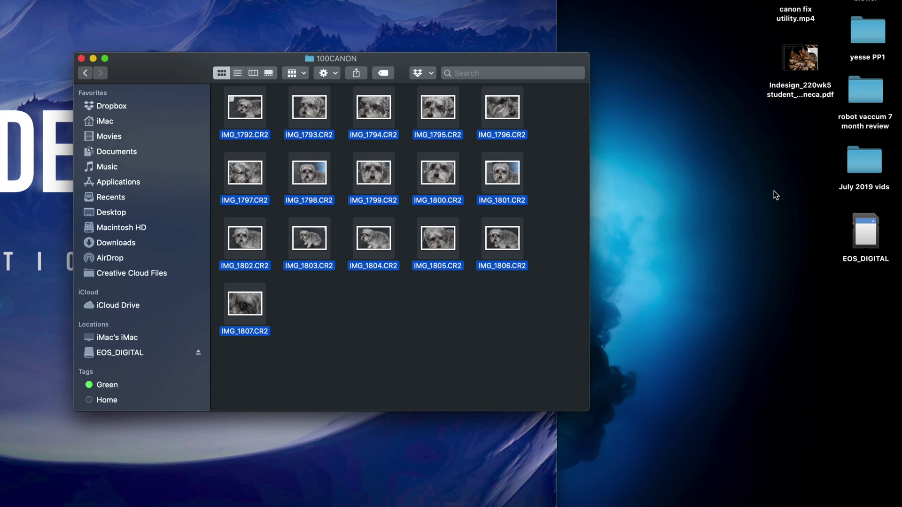
click(540, 269)
drag(545, 225, 683, 205)
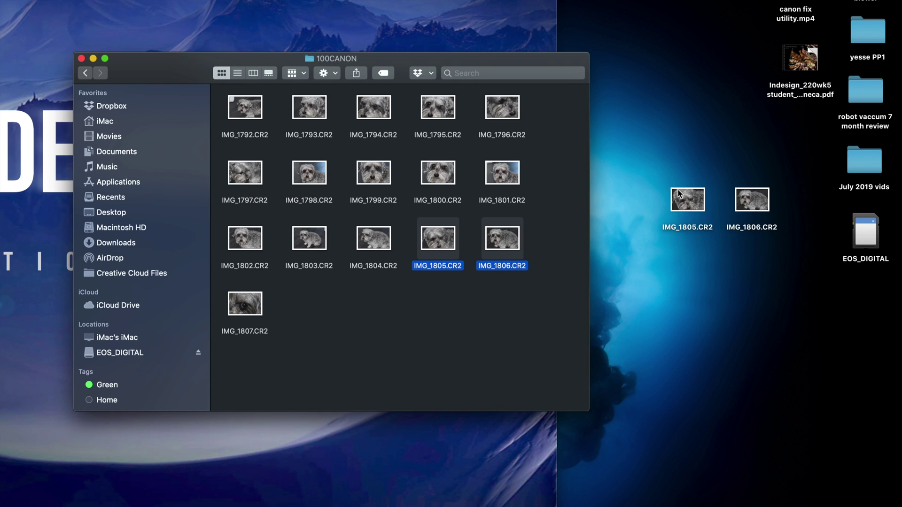
right_click(653, 130)
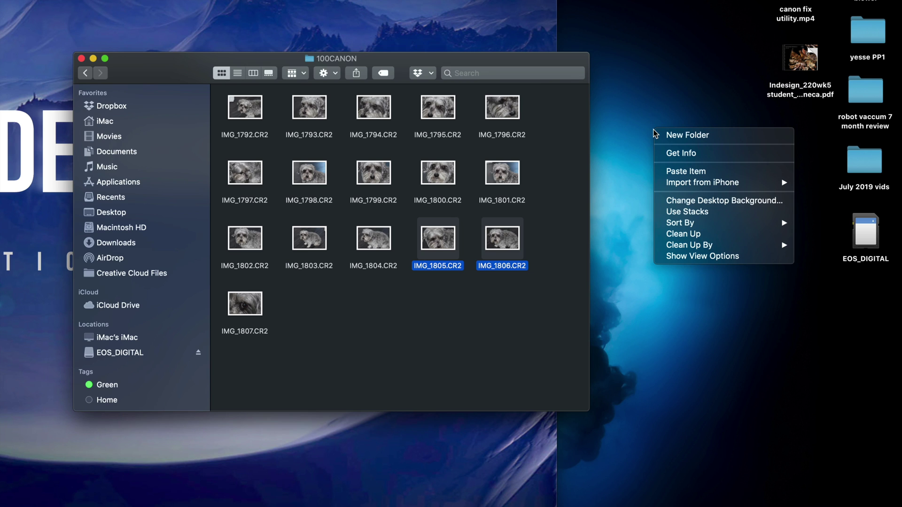
click(669, 136)
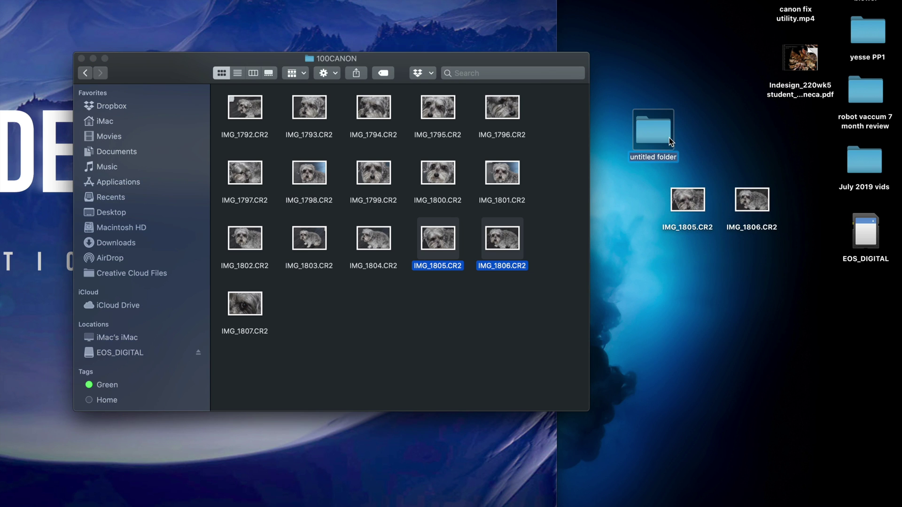
click(710, 160)
click(766, 215)
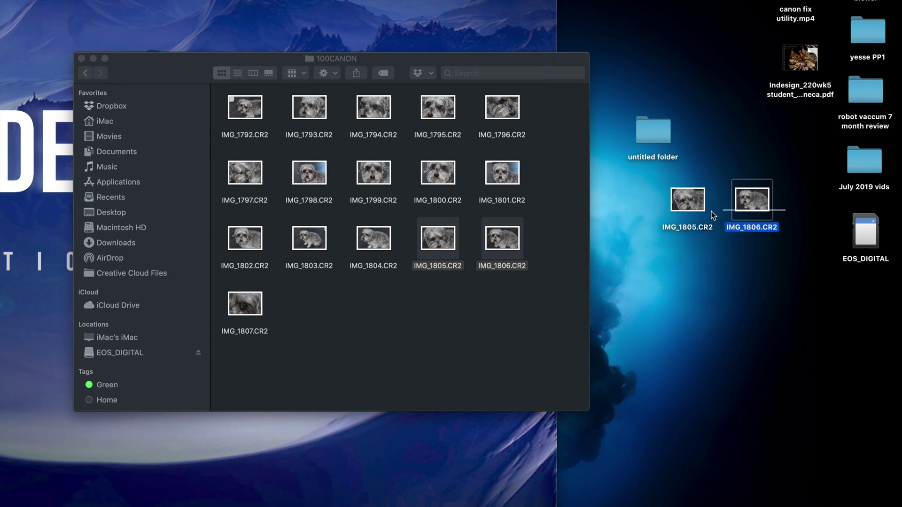
super+click(684, 210)
drag(683, 210, 660, 141)
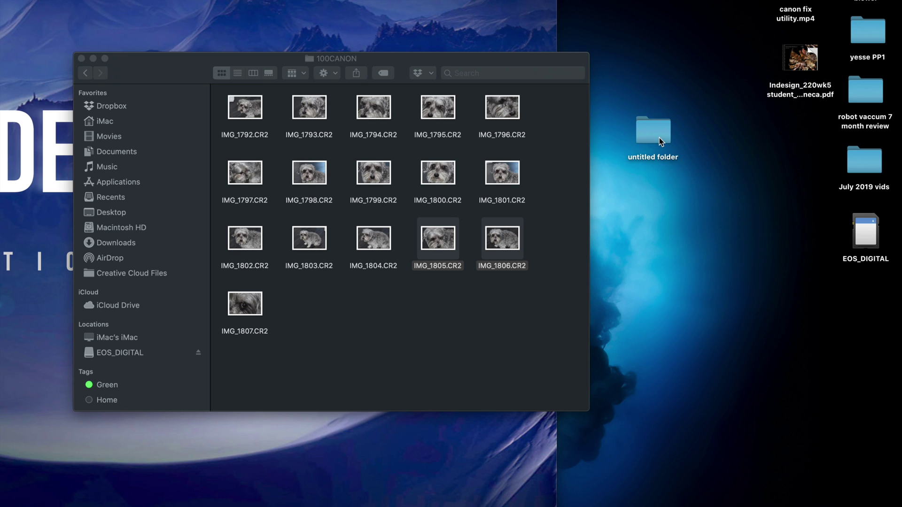
click(504, 287)
drag(513, 287, 440, 239)
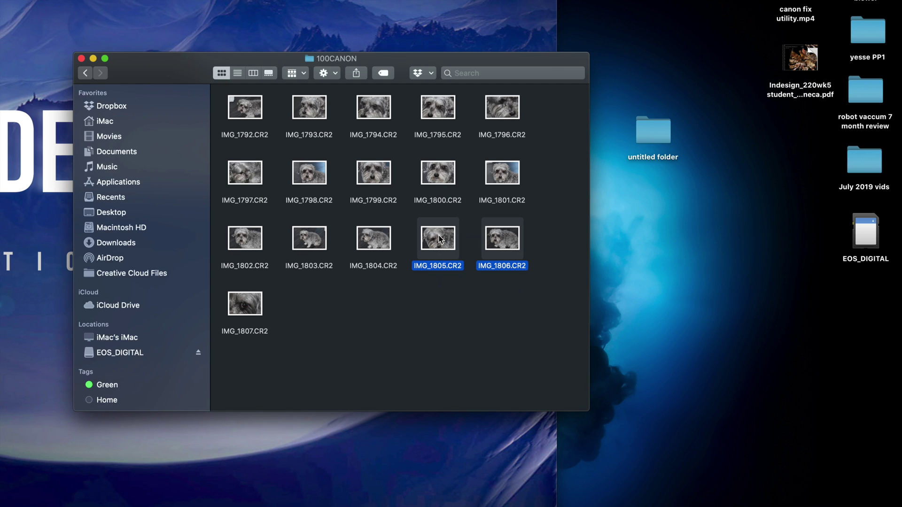
right_click(440, 239)
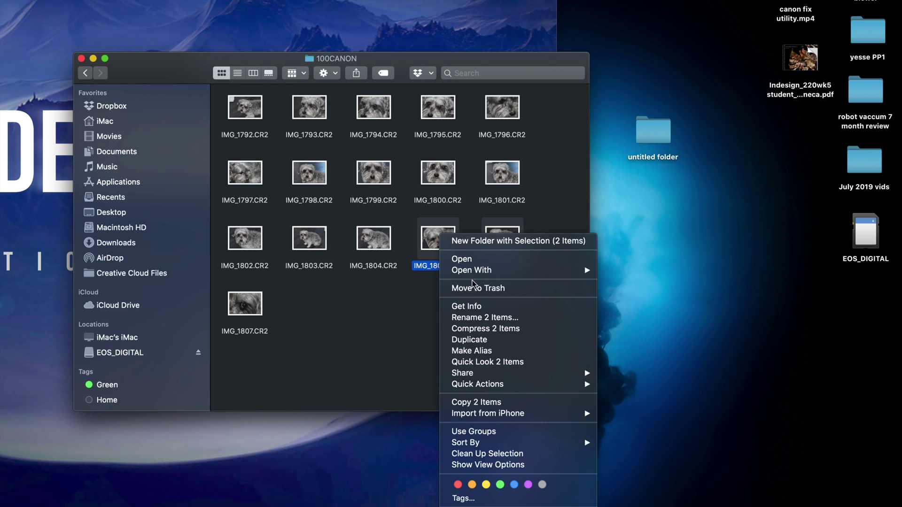
click(380, 292)
click(500, 308)
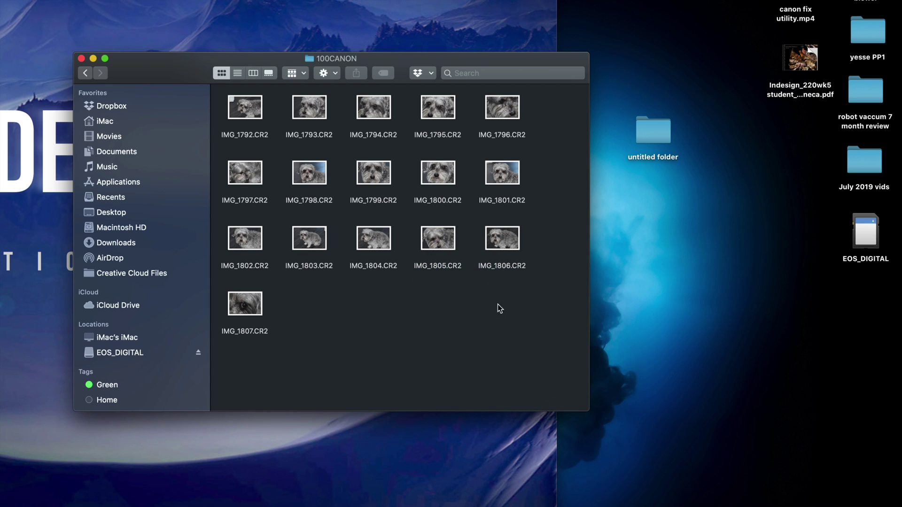
click(509, 247)
- Copy IMG_1806.CR2 onto the desktop and place it below the untitled folder
right_click(508, 248)
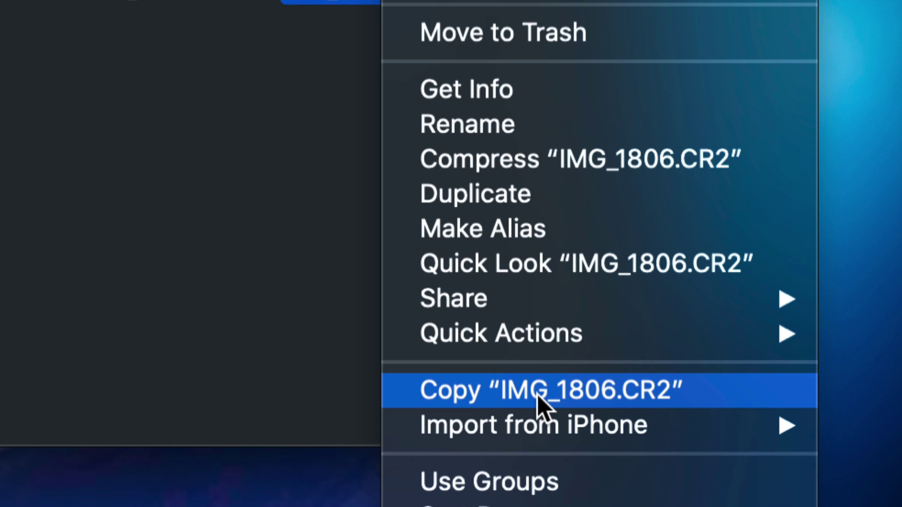
click(537, 395)
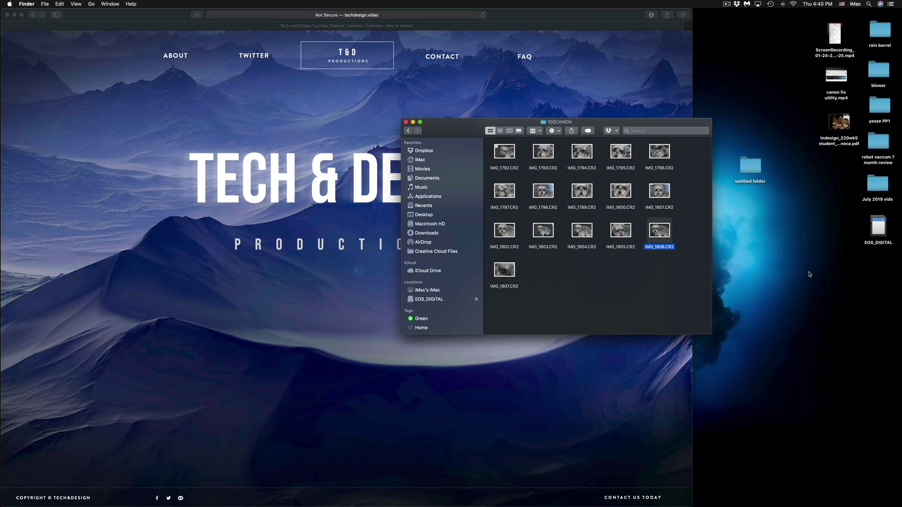
click(809, 274)
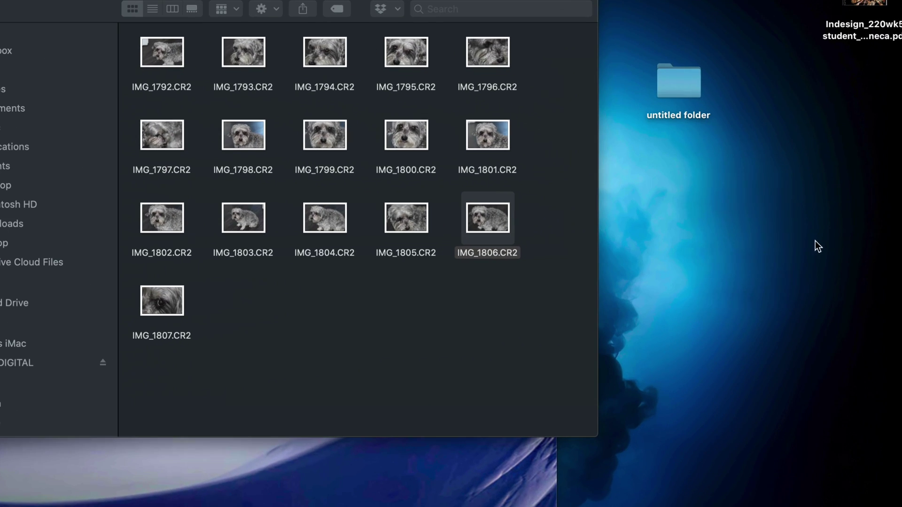
right_click(714, 215)
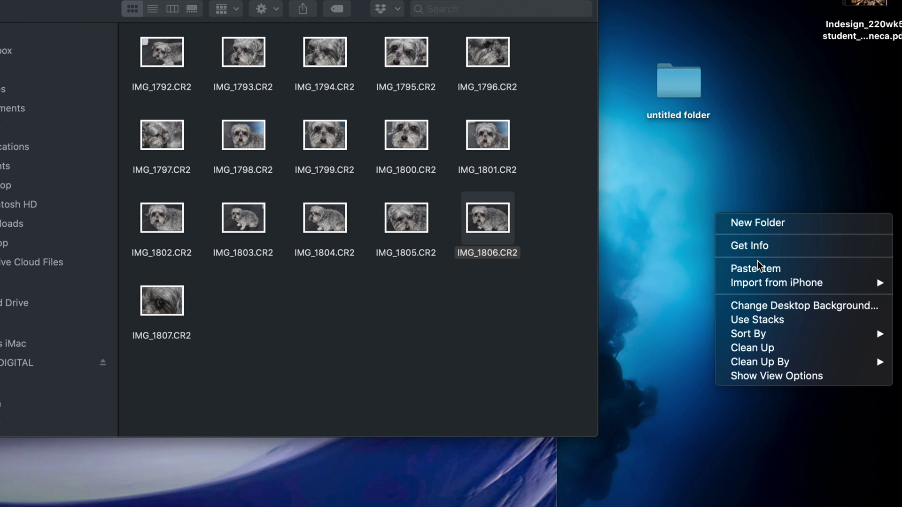
click(765, 274)
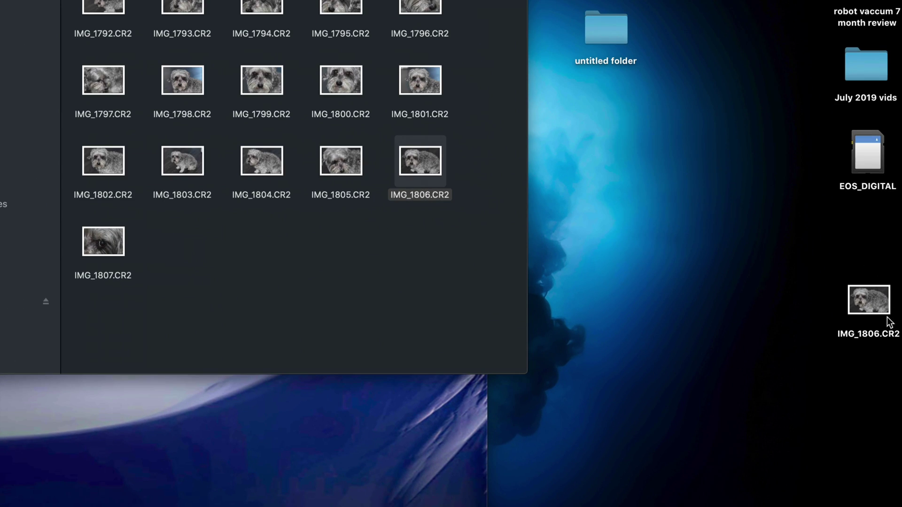
drag(878, 311, 753, 214)
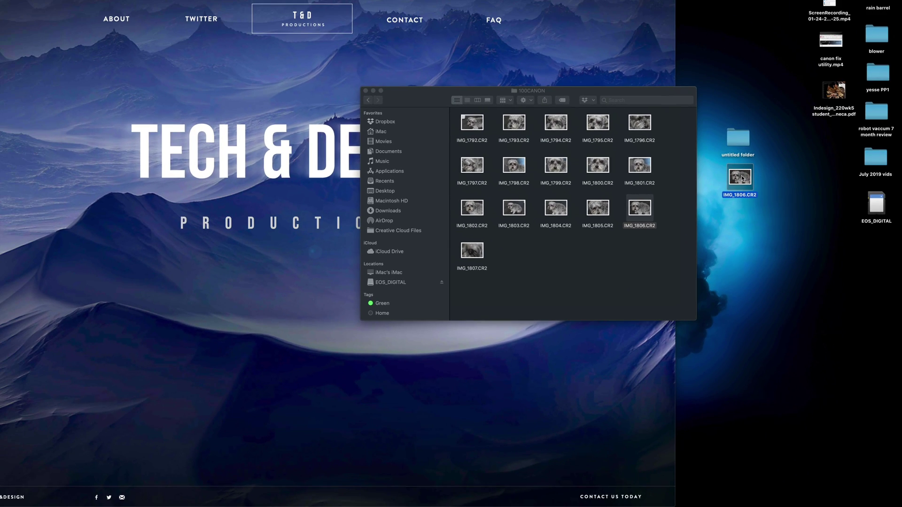
- Paste IMG_1802.CR2 and IMG_1803.CR2 onto the desktop and group them below IMG_1806
click(664, 242)
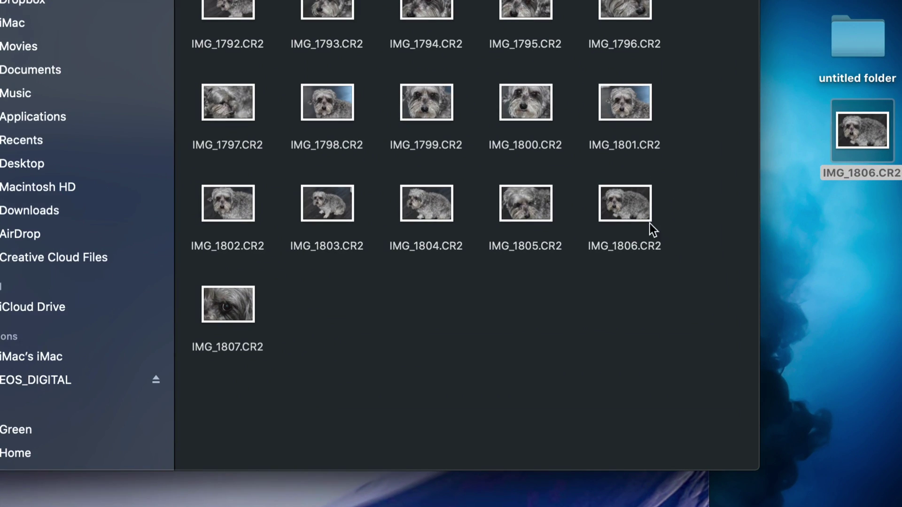
click(651, 222)
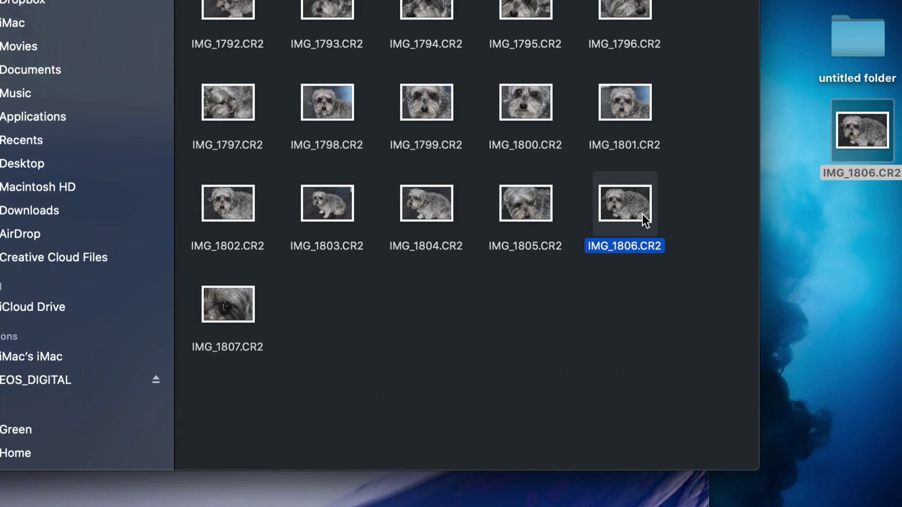
click(335, 203)
drag(365, 194, 227, 197)
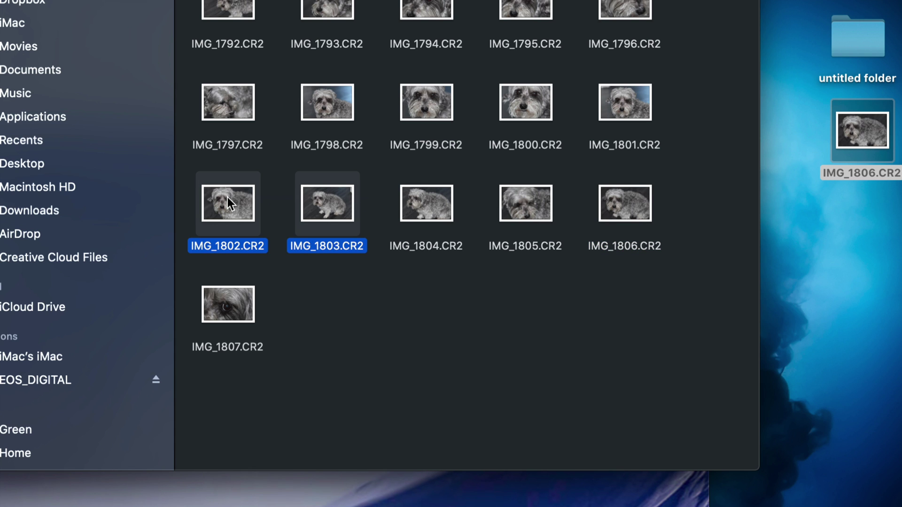
scroll(228, 197, up, 2)
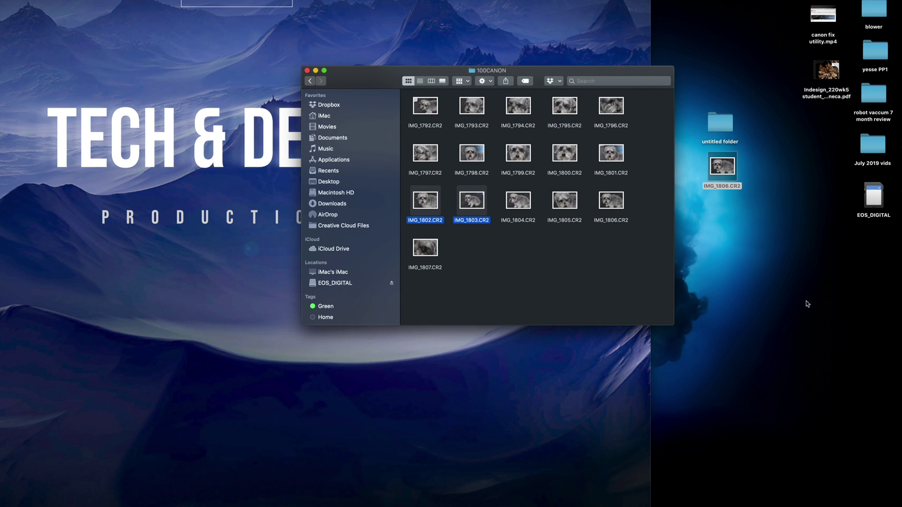
click(801, 334)
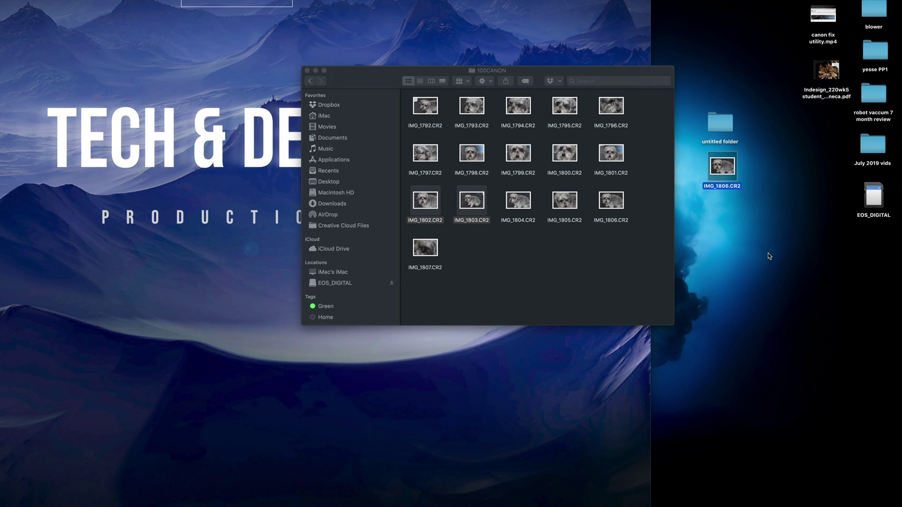
click(735, 271)
key(super+v)
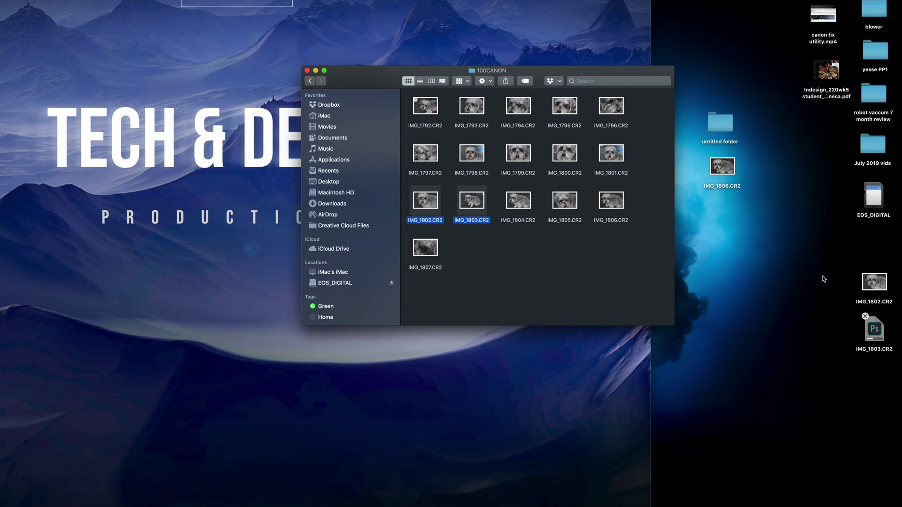
drag(823, 279, 895, 351)
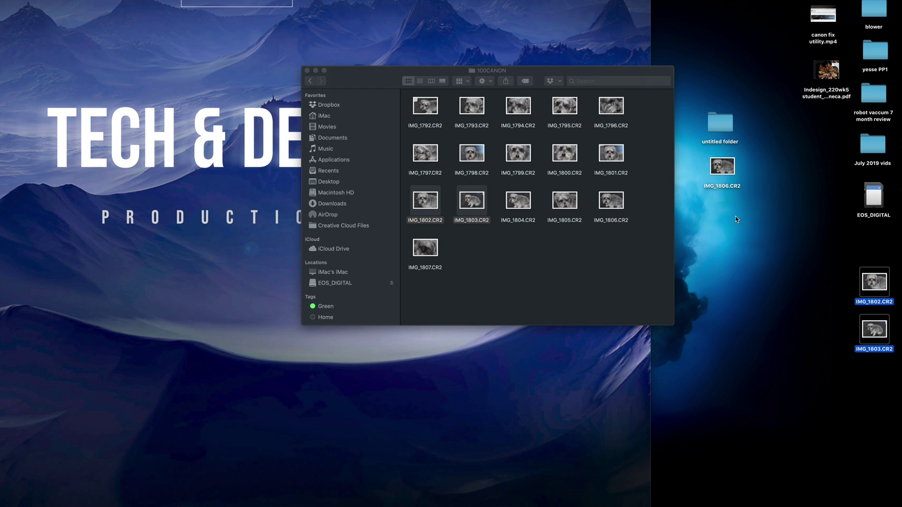
drag(874, 282, 726, 212)
- Paste IMG_1802.CR2 and IMG_1803.CR2 into the desktop's untitled folder, then close its window
double_click(722, 120)
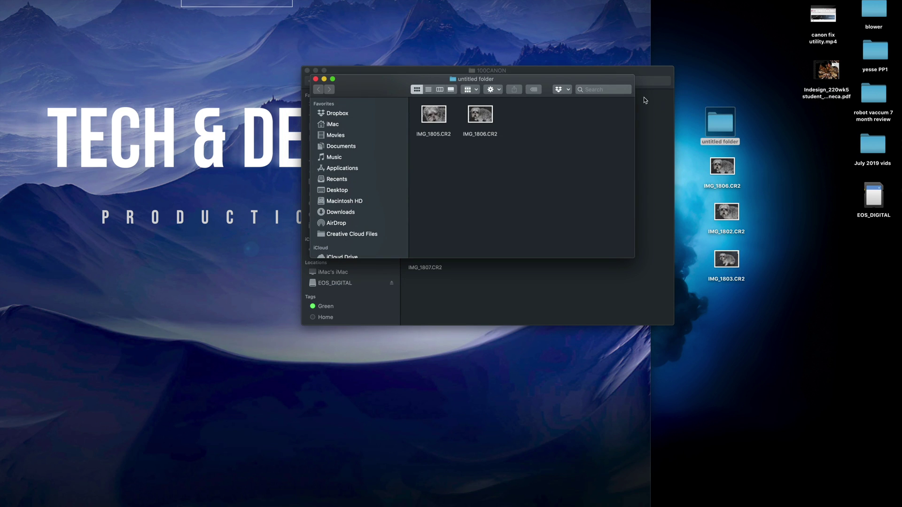
drag(539, 77, 437, 98)
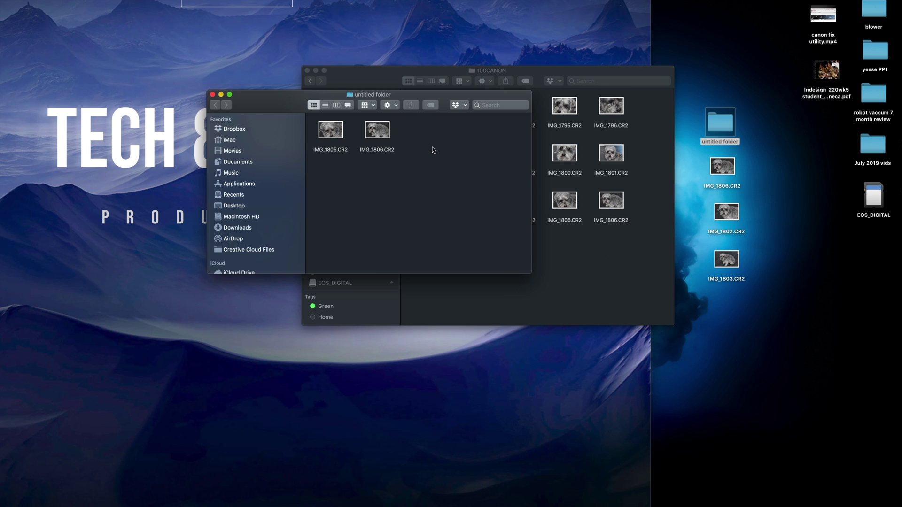
key(super+v)
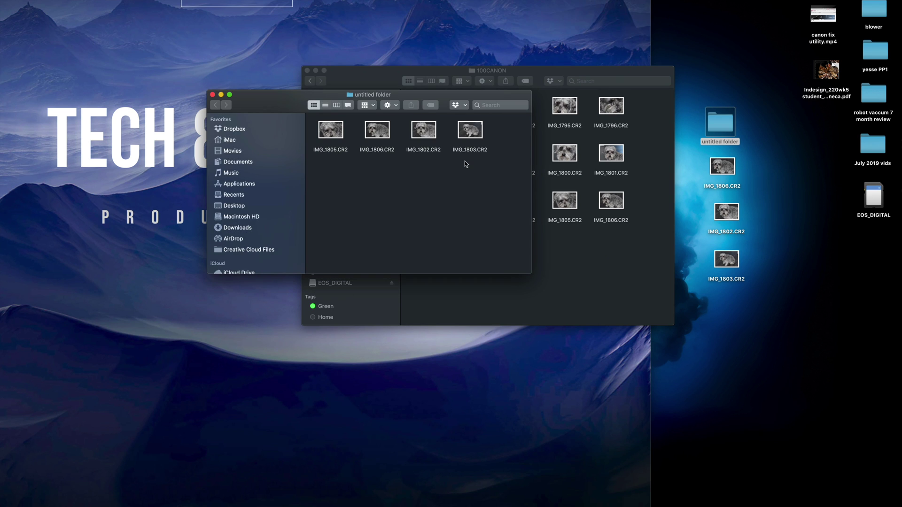
click(212, 95)
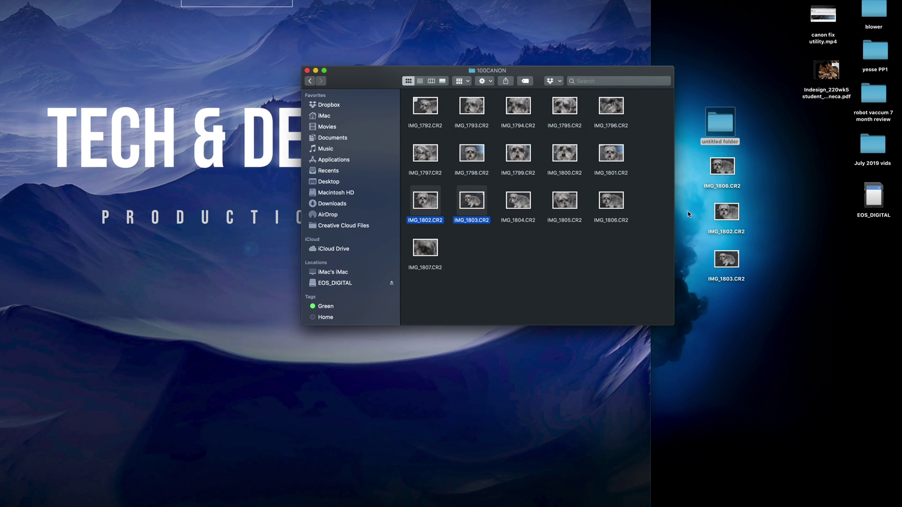
click(802, 277)
click(802, 277)
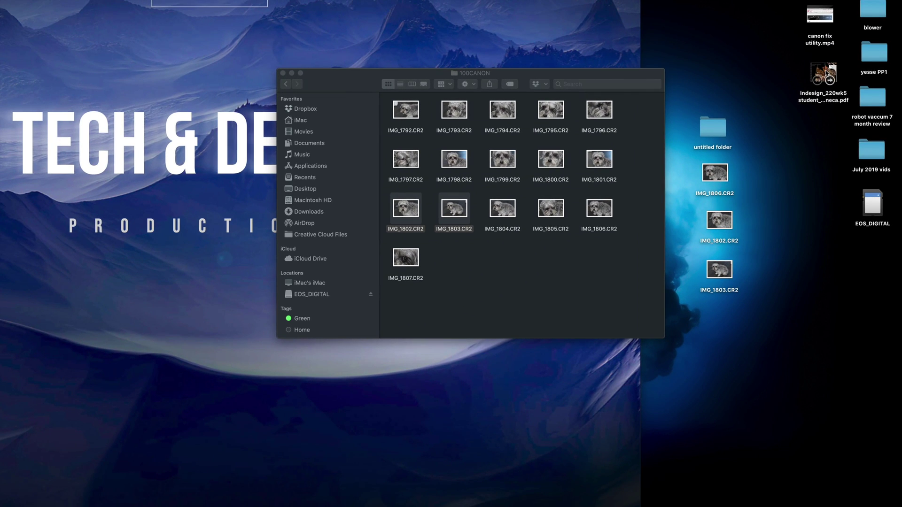
- Copy the desktop's Indesign_220wk5_student PDF into 100CANON, next to the 16 CR2 photos
drag(826, 73, 805, 156)
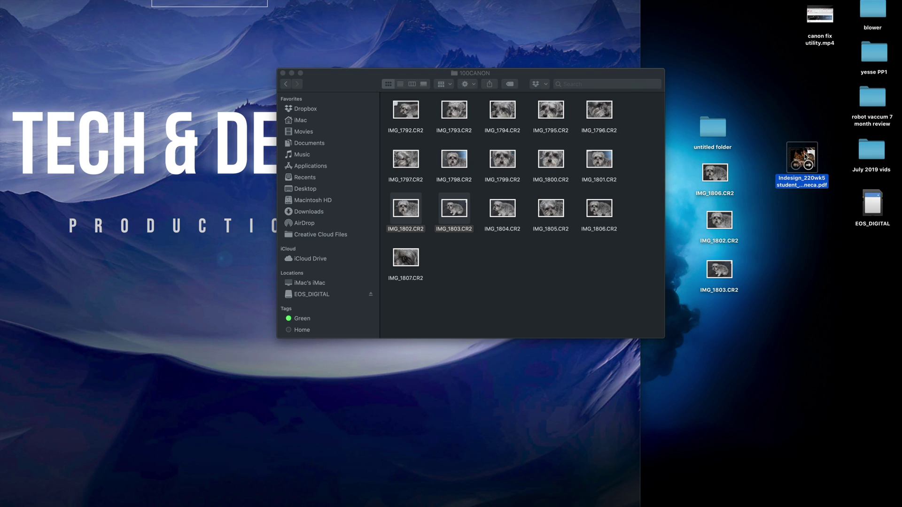
drag(805, 155, 504, 255)
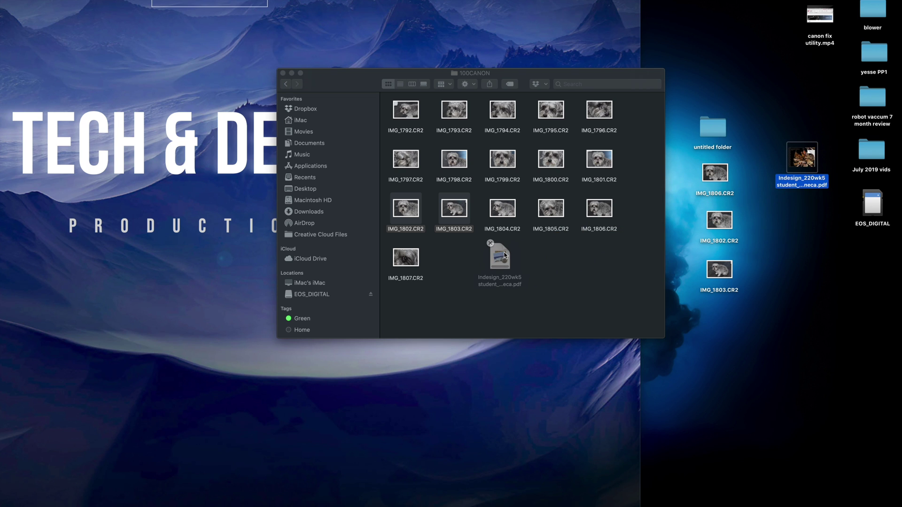
mouse_move(802, 151)
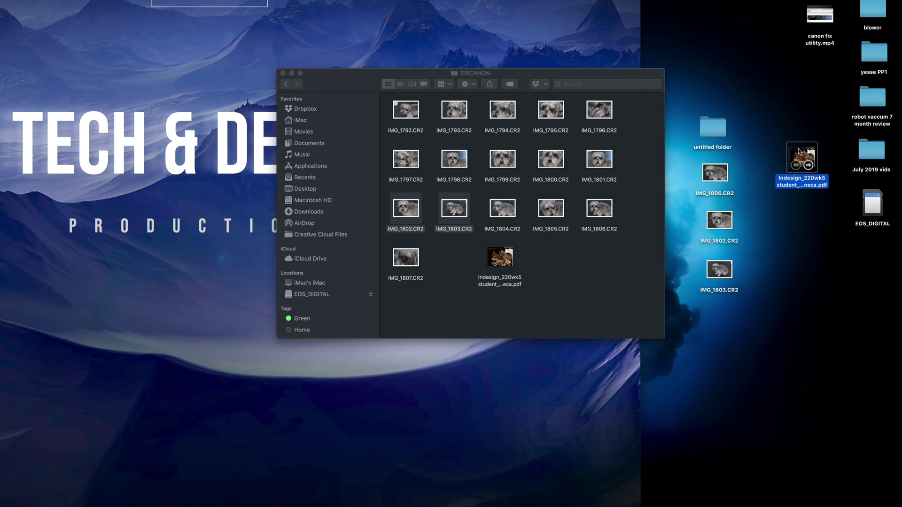
click(562, 270)
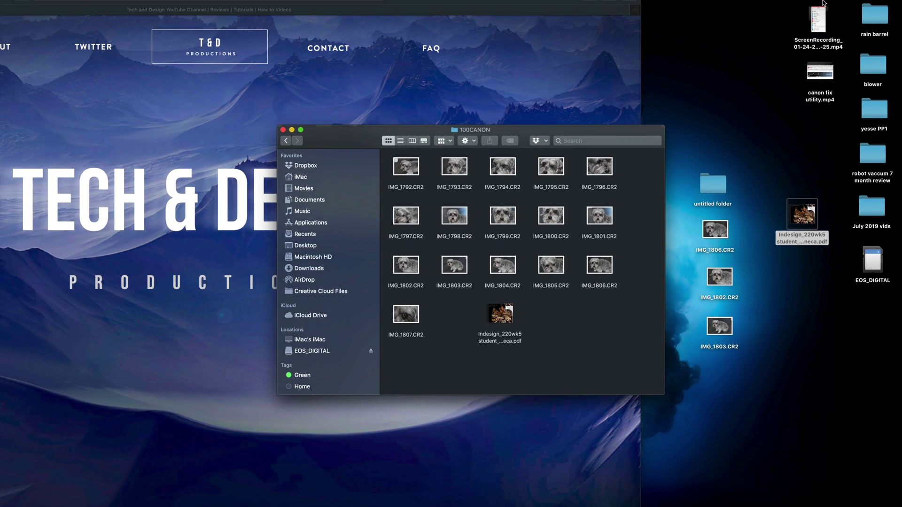
- Start the 1.46 GB copy of canon fix utility.mp4 into 100CANON and move the progress window aside
mouse_move(834, 14)
drag(833, 70, 584, 312)
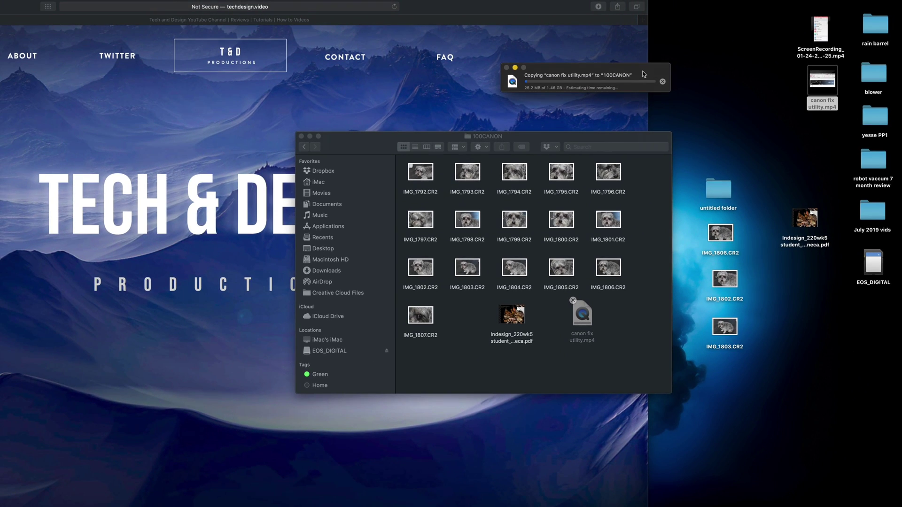
drag(648, 7, 608, 175)
drag(610, 208, 605, 277)
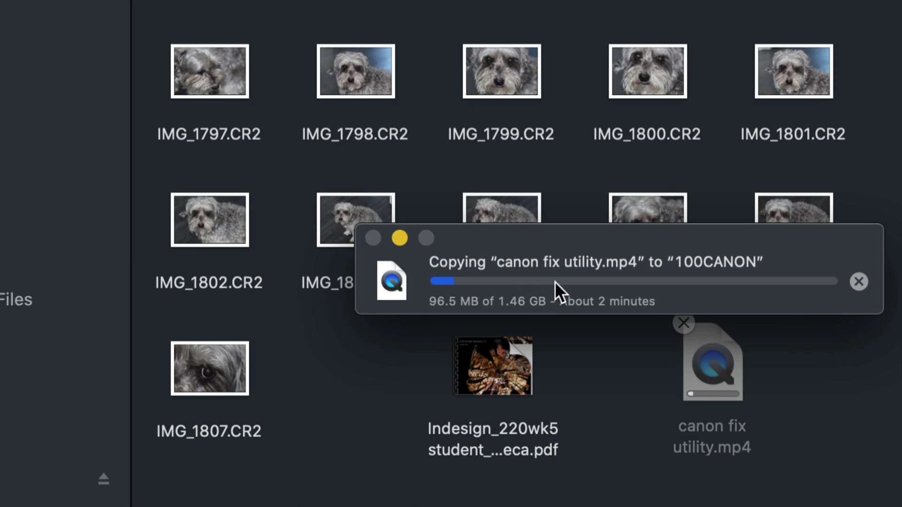
drag(647, 248, 597, 229)
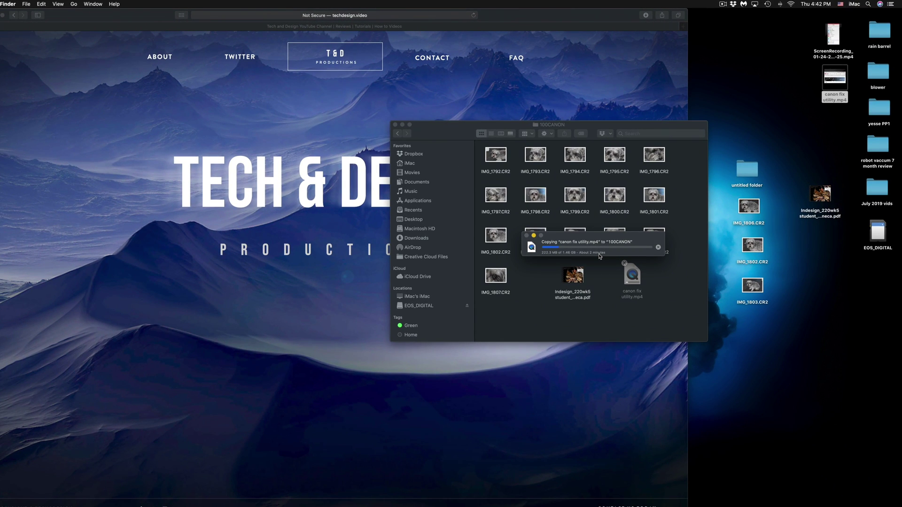
key(u)
click(676, 221)
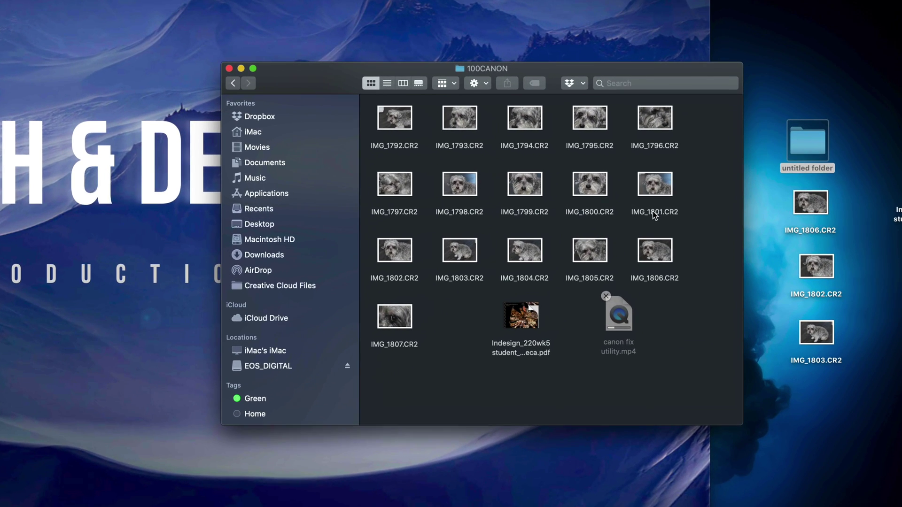
- Select everything in 100CANON except the Indesign PDF and canon fix utility.mp4, then open 'untitled folder'
drag(707, 134, 446, 265)
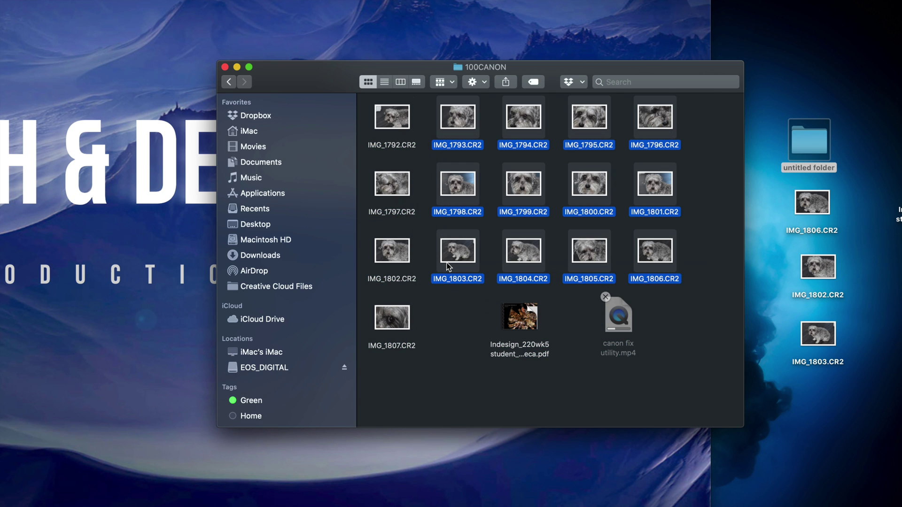
click(461, 309)
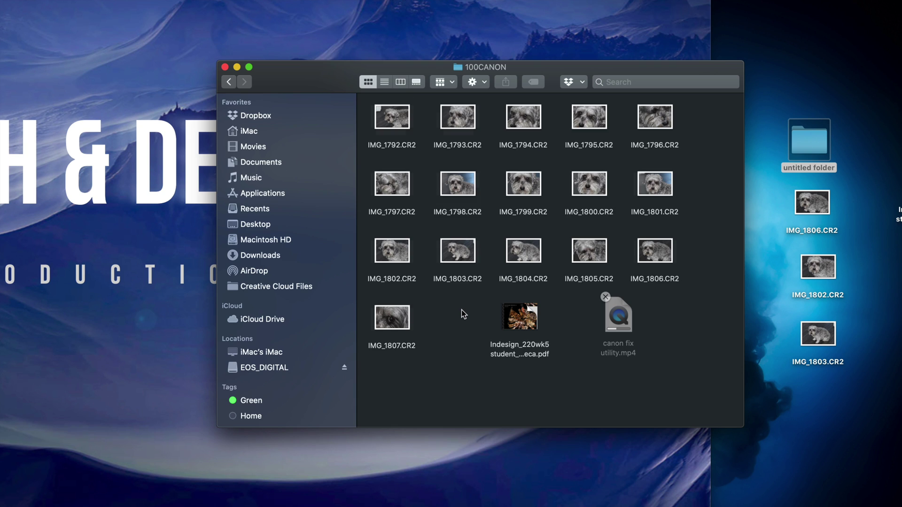
key(super+a)
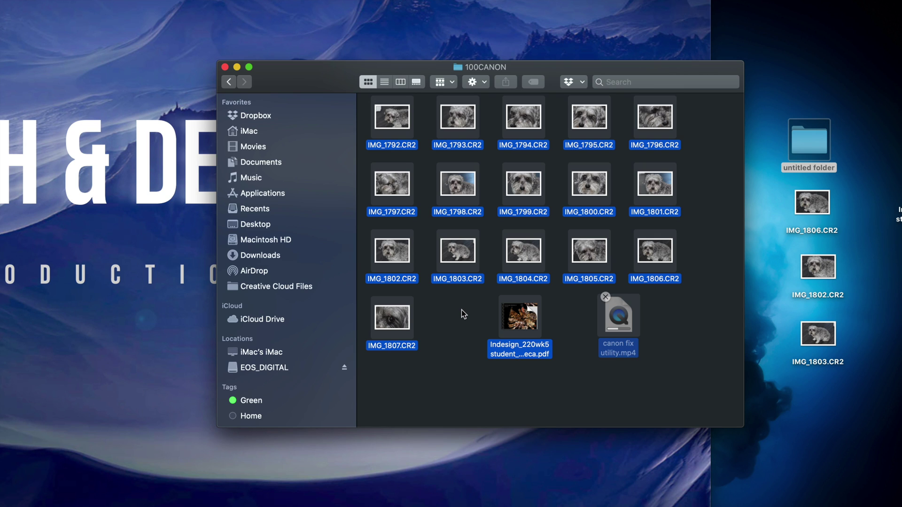
mouse_move(533, 318)
super+click(534, 308)
super+click(604, 322)
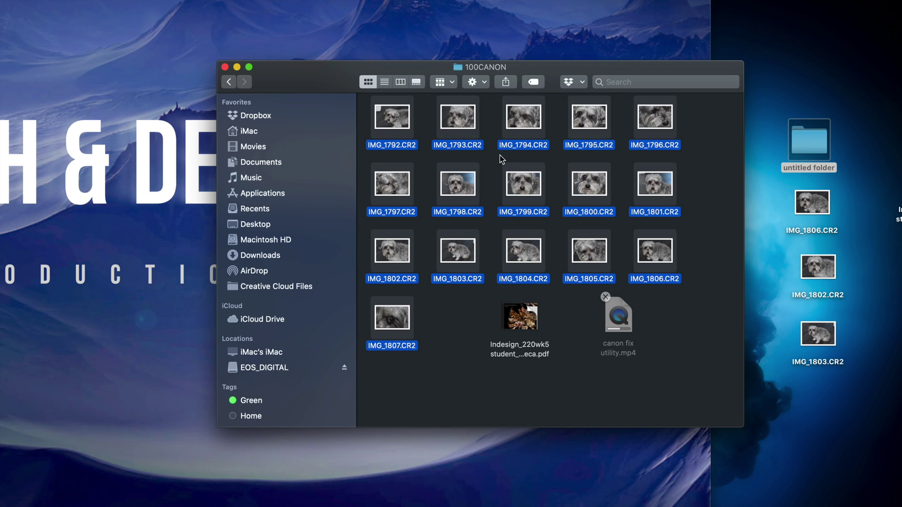
double_click(818, 147)
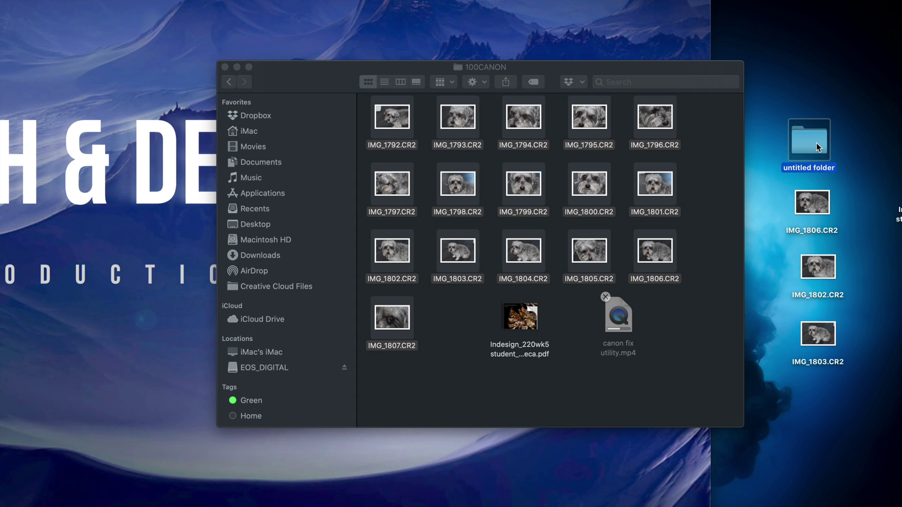
- Copy the selected CR2 photos into 'untitled folder', resolving the IMG_1805 and IMG_1806 duplicates, and shift EOS_DIGITAL left
drag(498, 107, 566, 200)
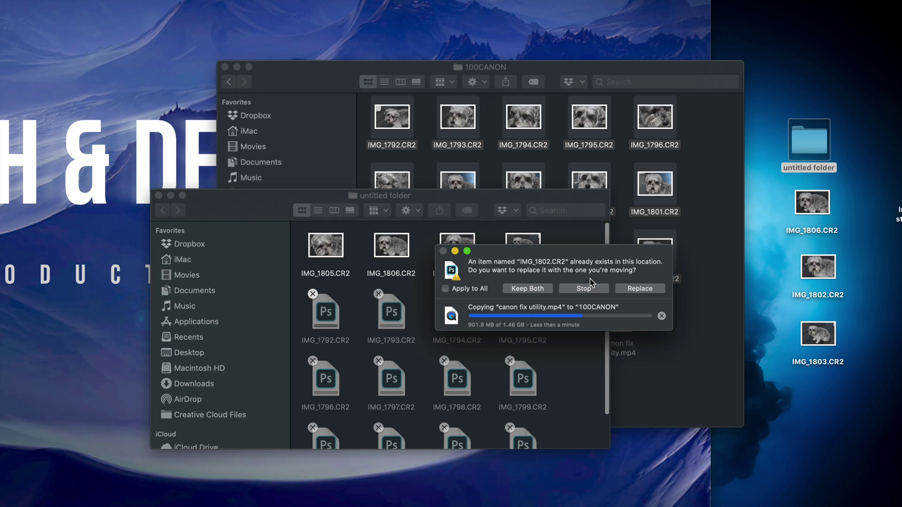
click(636, 288)
click(635, 285)
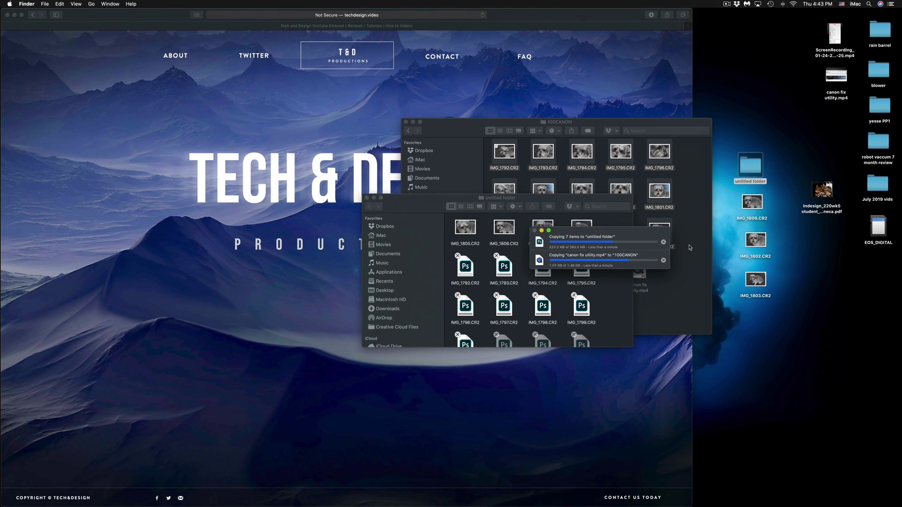
click(868, 236)
drag(866, 234, 814, 249)
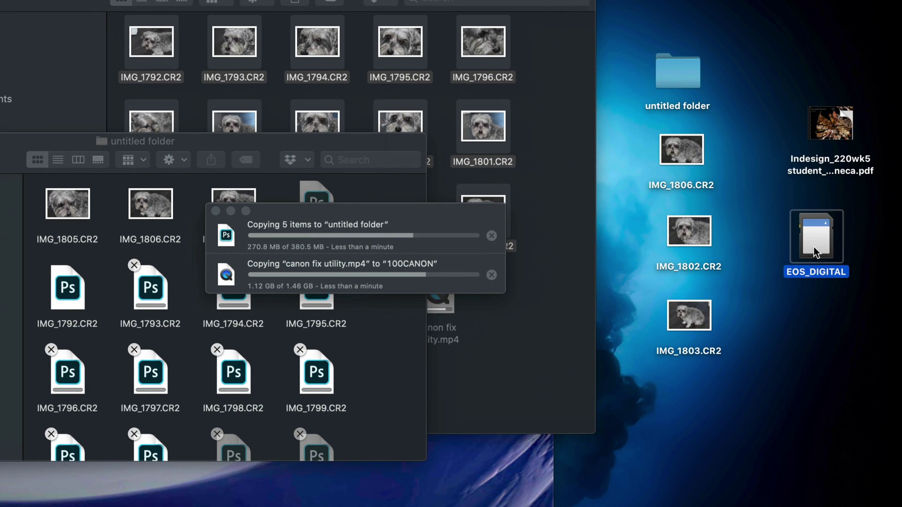
- Show Get Info for EOS_DIGITAL to confirm MS-DOS FAT32 format and 33.27 GB capacity
right_click(813, 245)
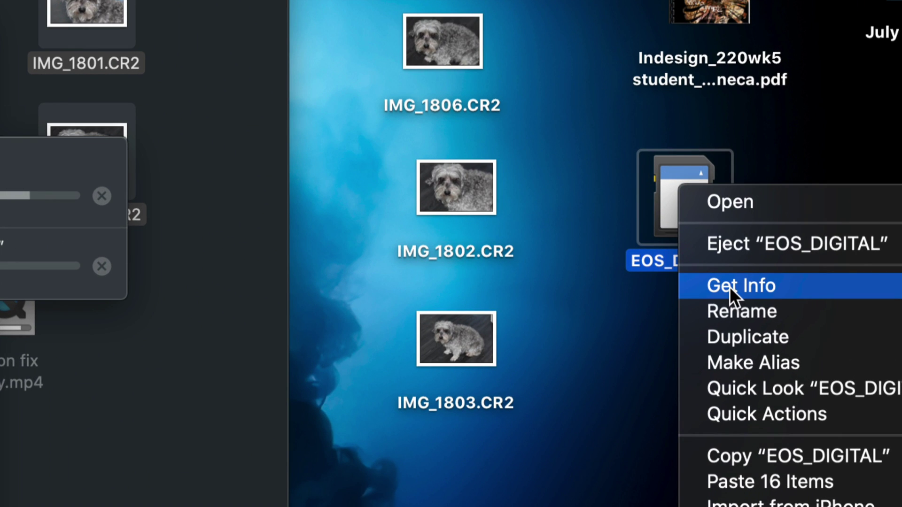
click(729, 287)
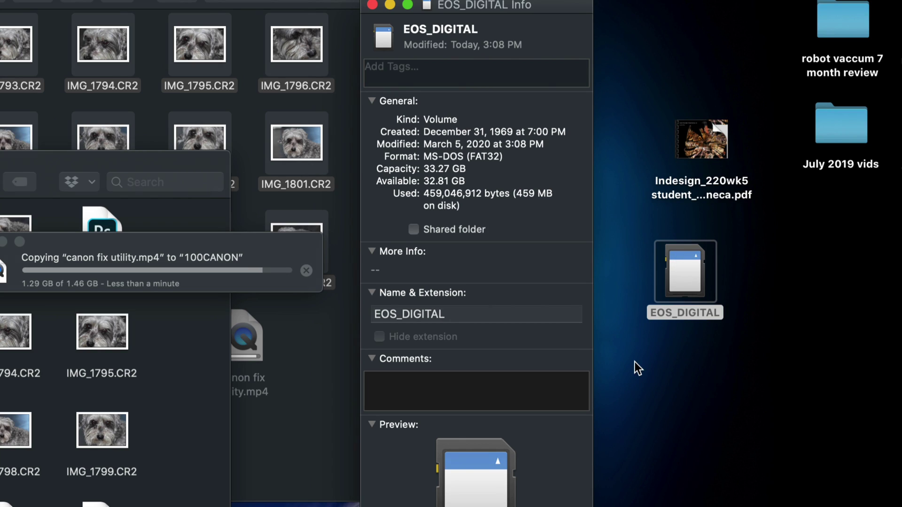
drag(496, 0, 545, 14)
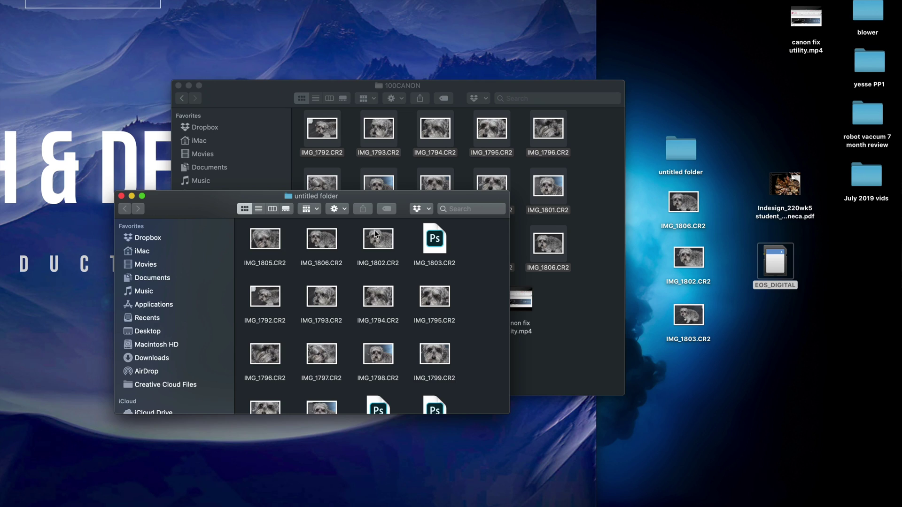
- Close the untitled folder window and move the Indesign PDF from 100CANON to the Trash
click(121, 196)
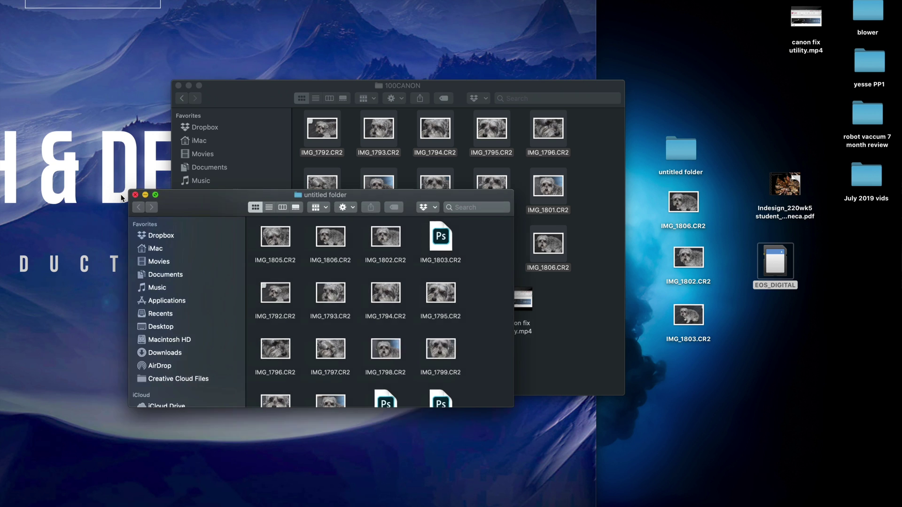
click(542, 331)
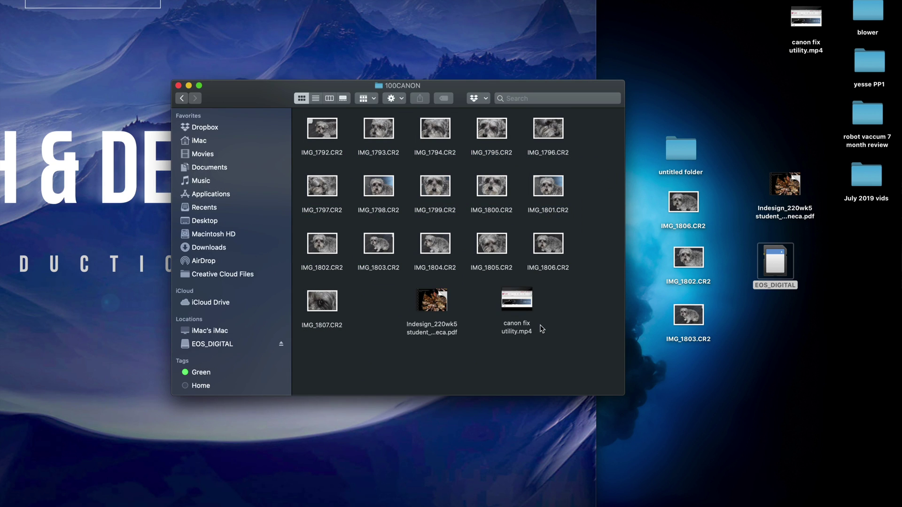
click(524, 306)
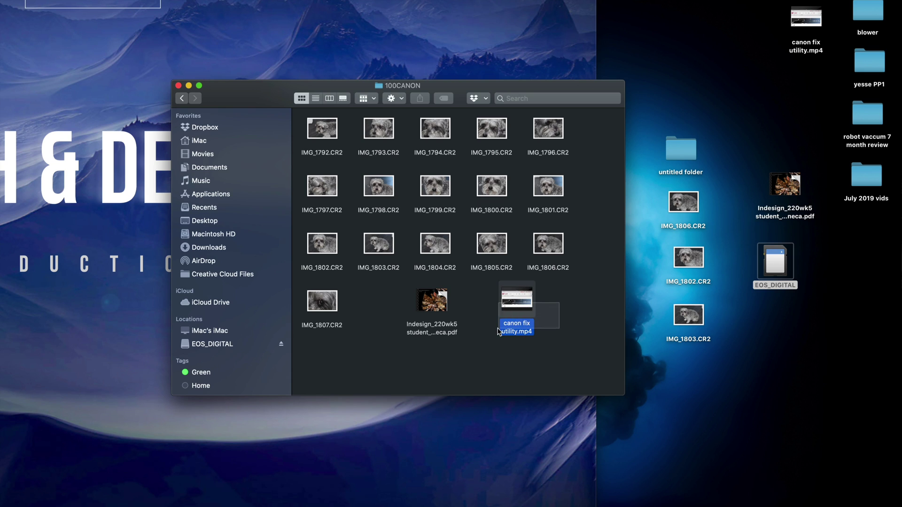
click(434, 297)
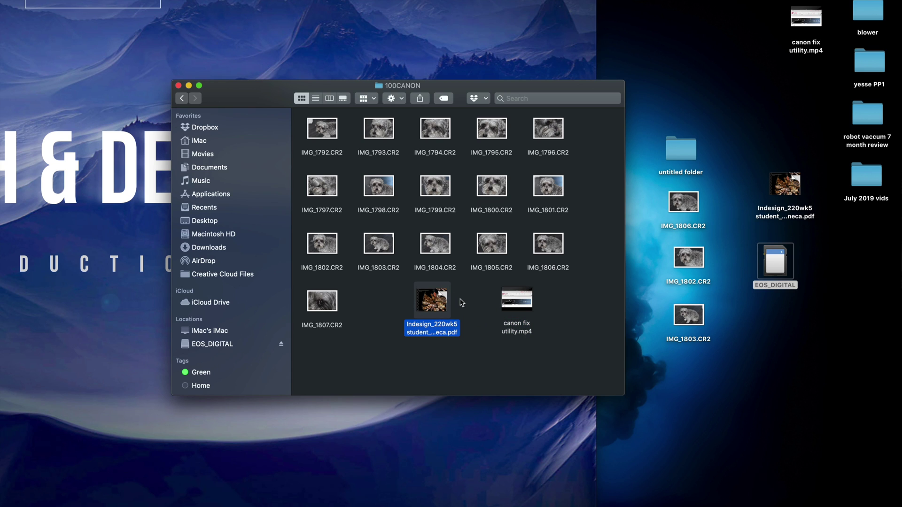
super+click(435, 295)
click(438, 296)
key(super+BackSpace)
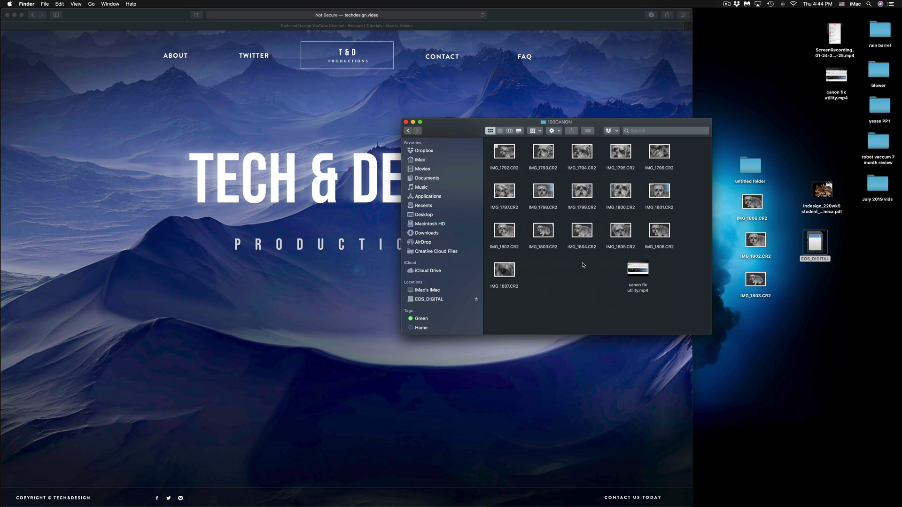
- Empty the Trash from the Dock and confirm, permanently erasing the Indesign PDF
drag(625, 123, 590, 121)
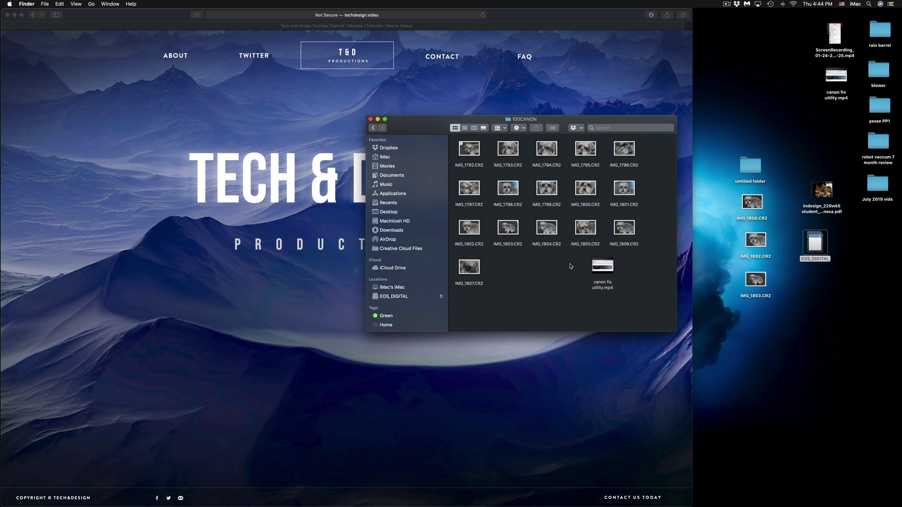
mouse_move(751, 499)
mouse_move(808, 493)
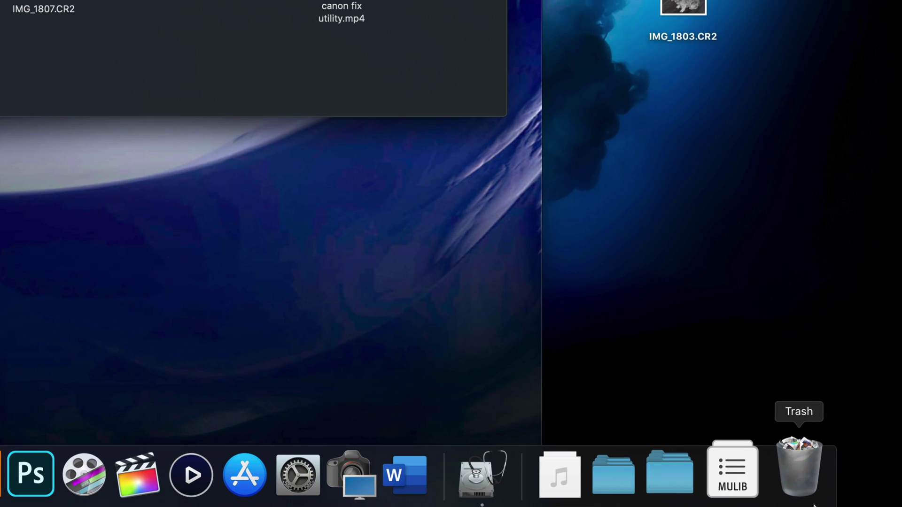
right_click(801, 481)
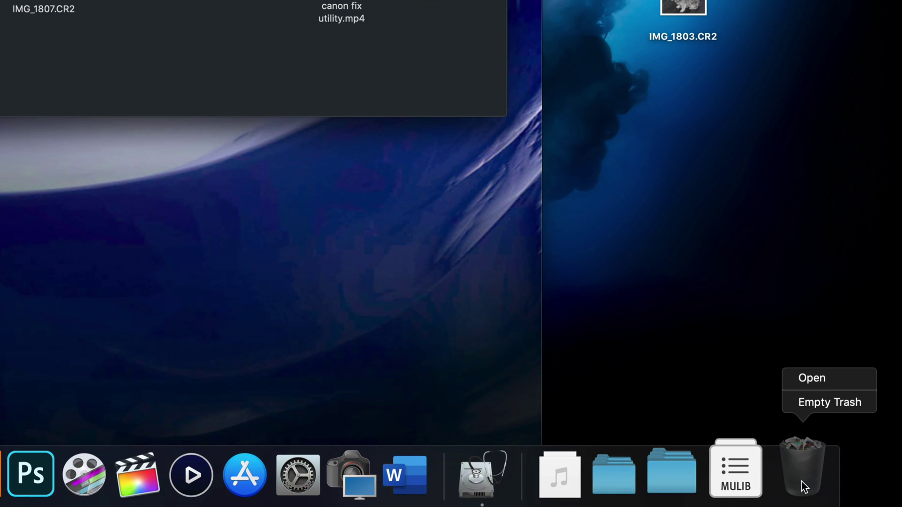
click(822, 406)
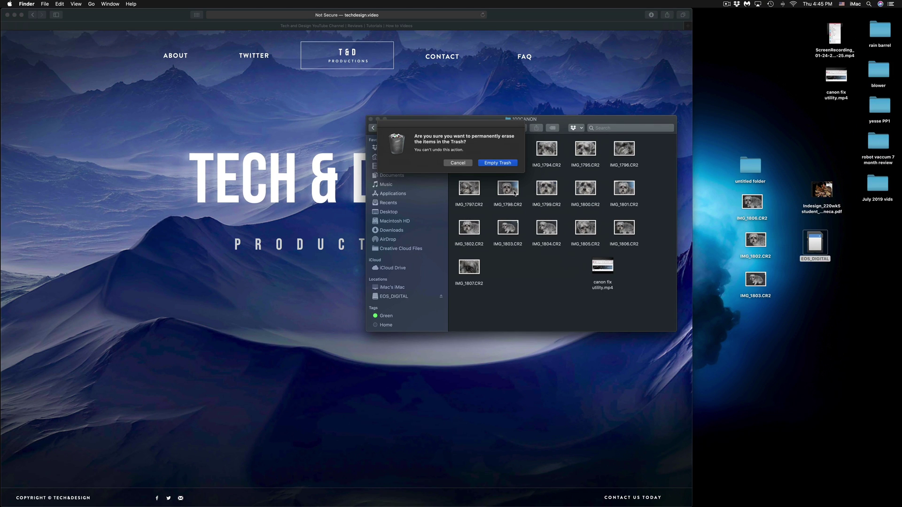
click(490, 163)
drag(551, 122, 575, 169)
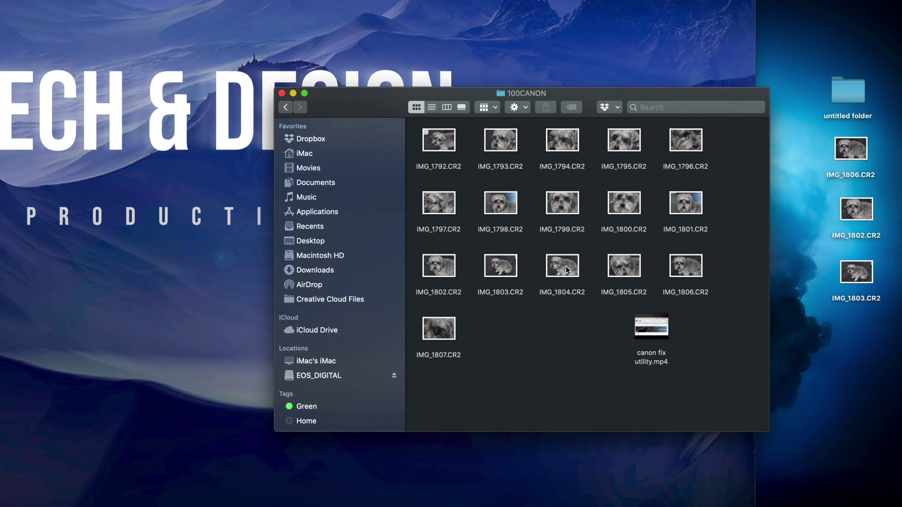
- Move IMG_1804.CR2 from 100CANON to the Trash, then bring up the Dock Trash's options
right_click(567, 270)
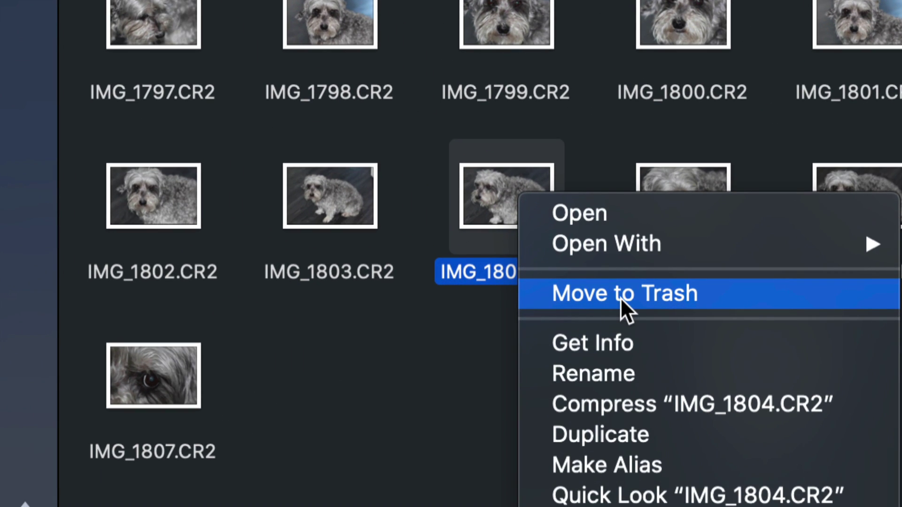
click(620, 297)
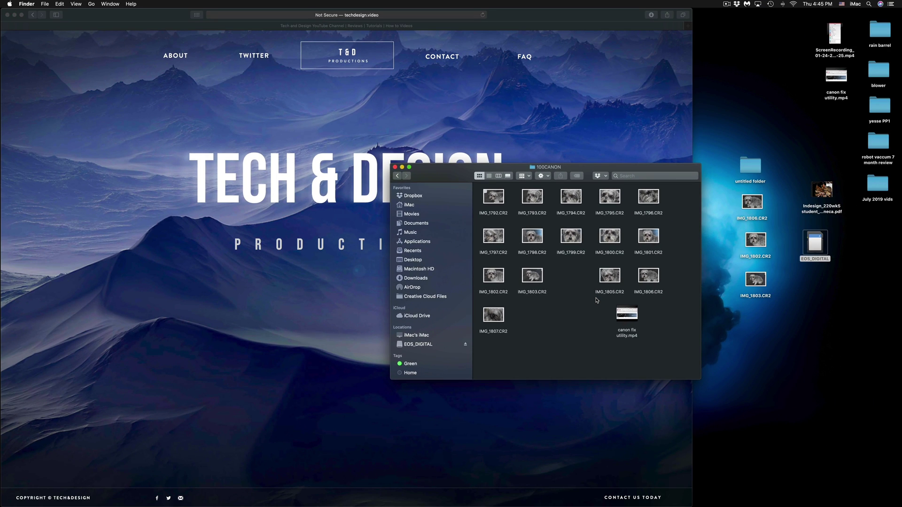
mouse_move(737, 503)
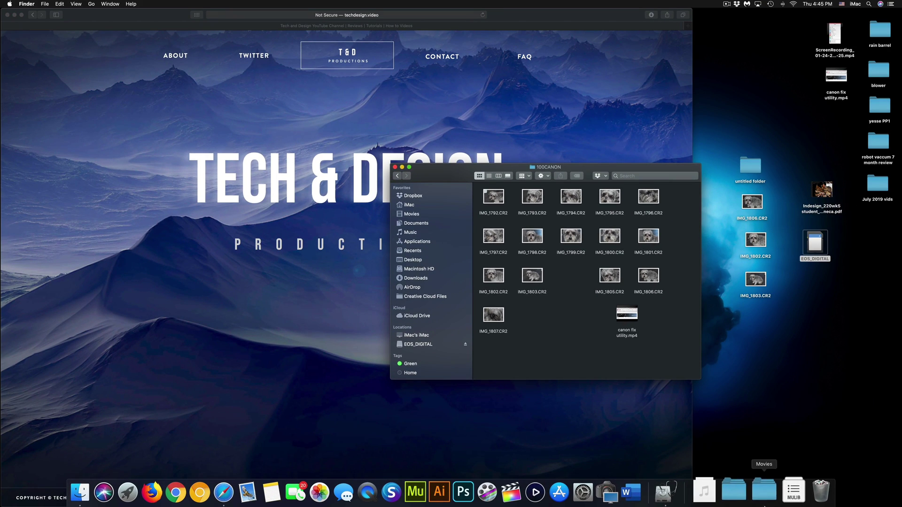
right_click(807, 501)
- Empty the Trash and confirm, permanently erasing IMG_1804.CR2
click(820, 464)
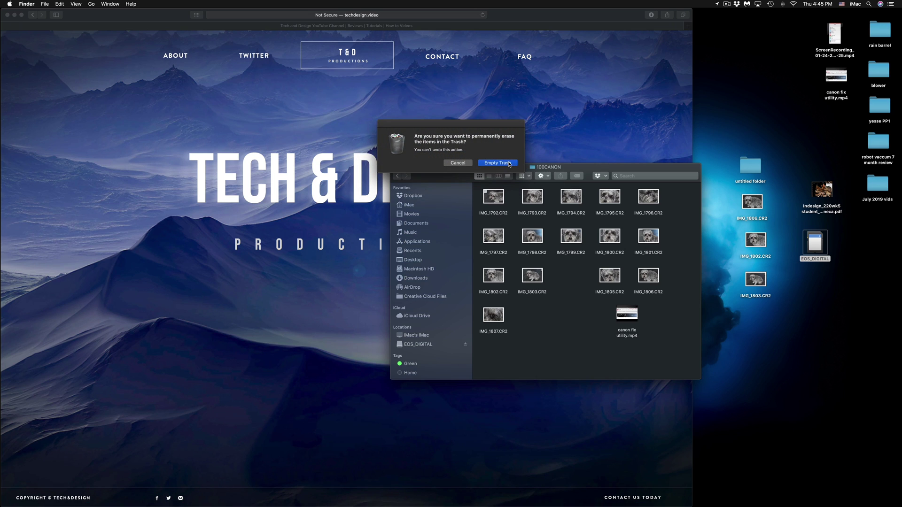
click(508, 163)
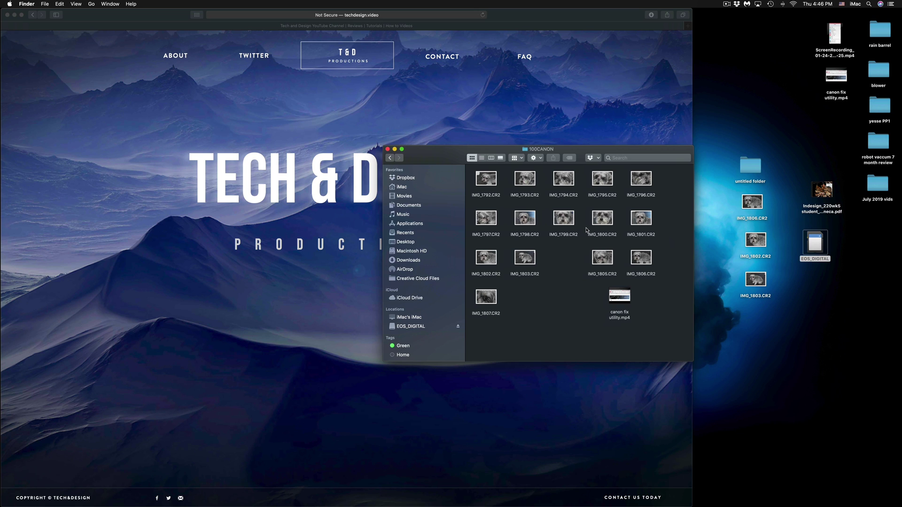
- Close the 100CANON window, launch Disk Utility, and switch its sidebar to Show Only Volumes
click(388, 150)
mouse_move(451, 503)
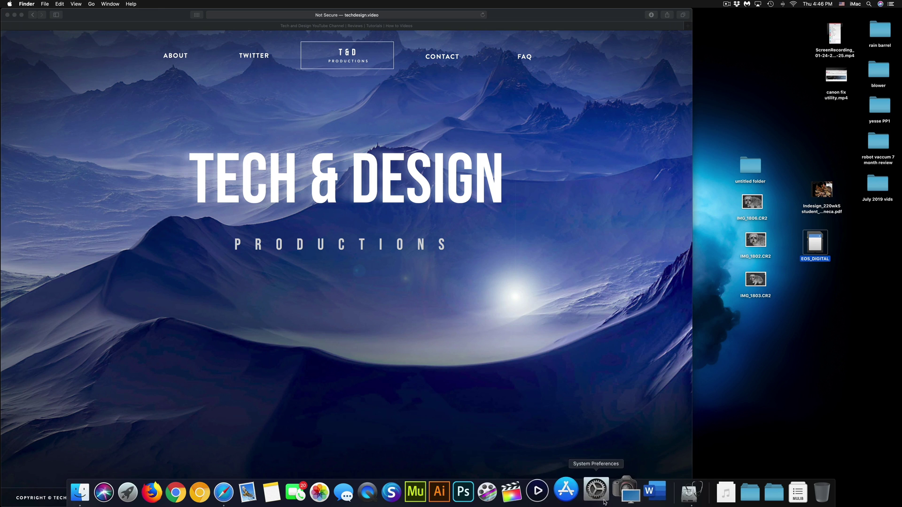
click(679, 501)
drag(412, 86, 607, 76)
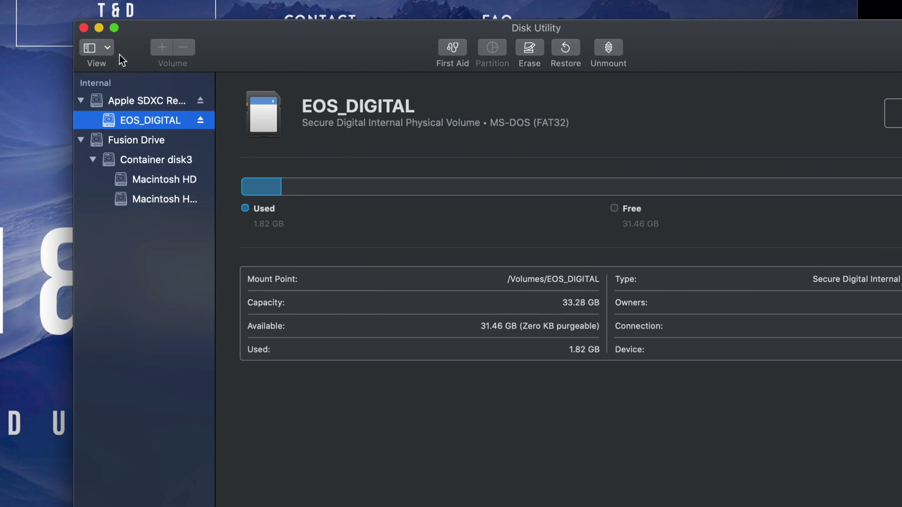
click(106, 48)
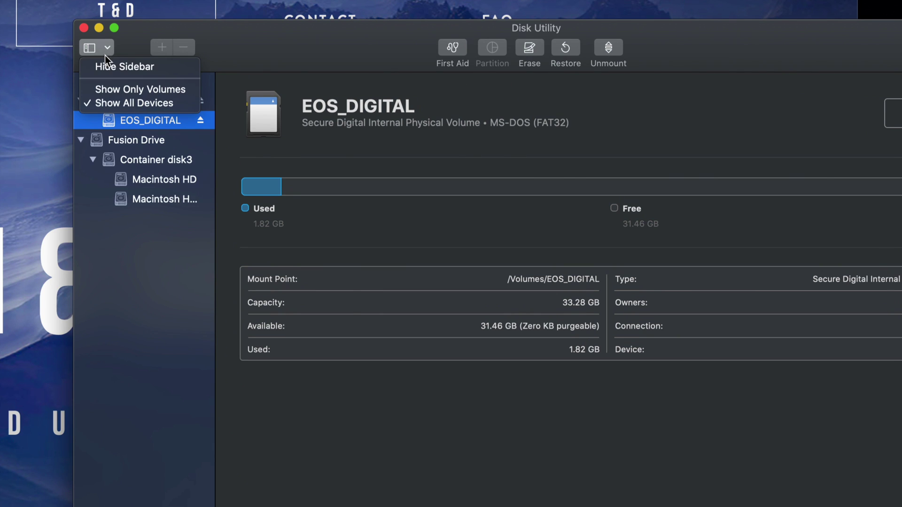
click(110, 90)
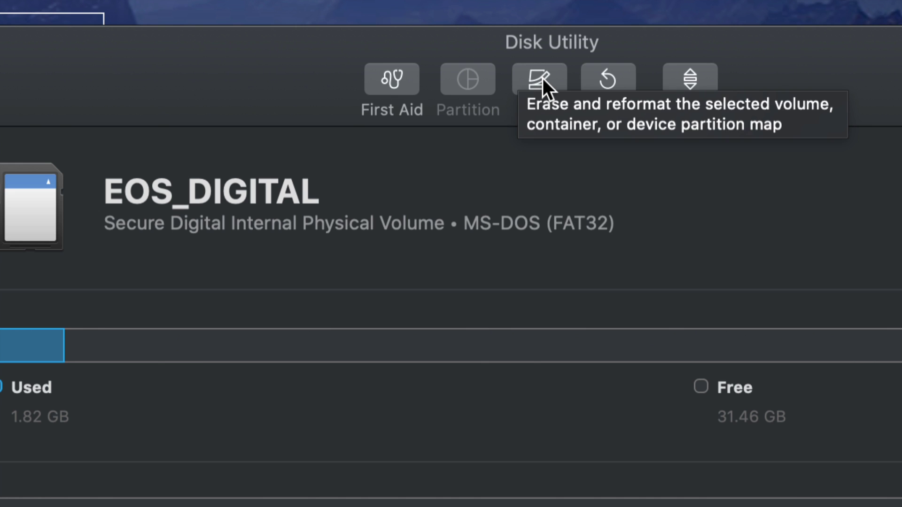
- Start erasing the EOS_DIGITAL card, keeping its name, and choose ExFAT as the format
click(543, 78)
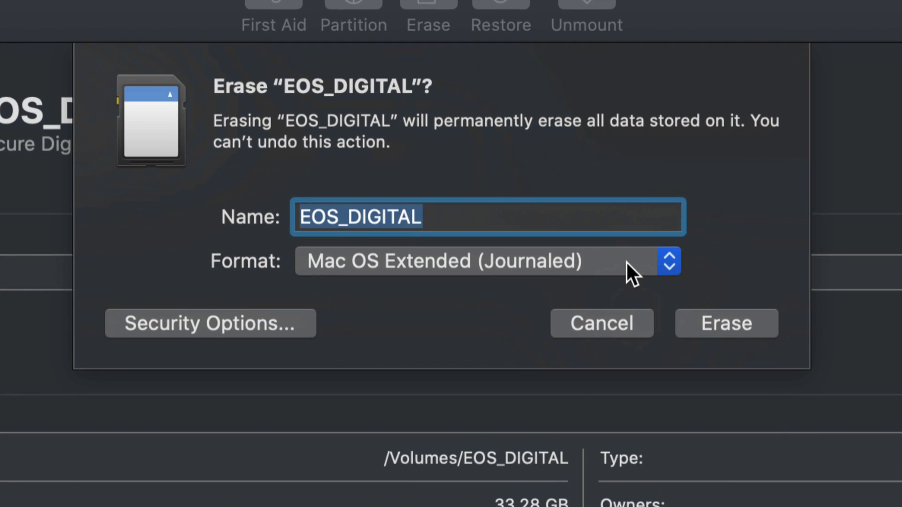
click(669, 263)
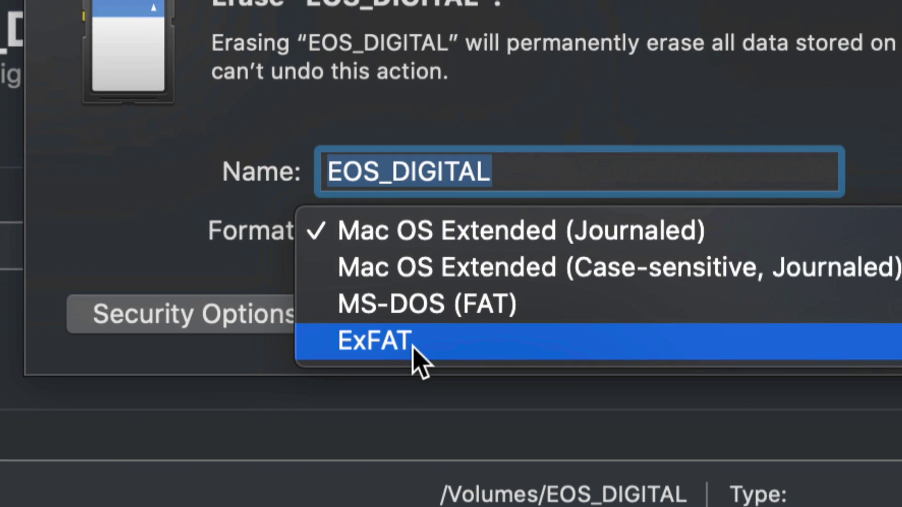
click(418, 347)
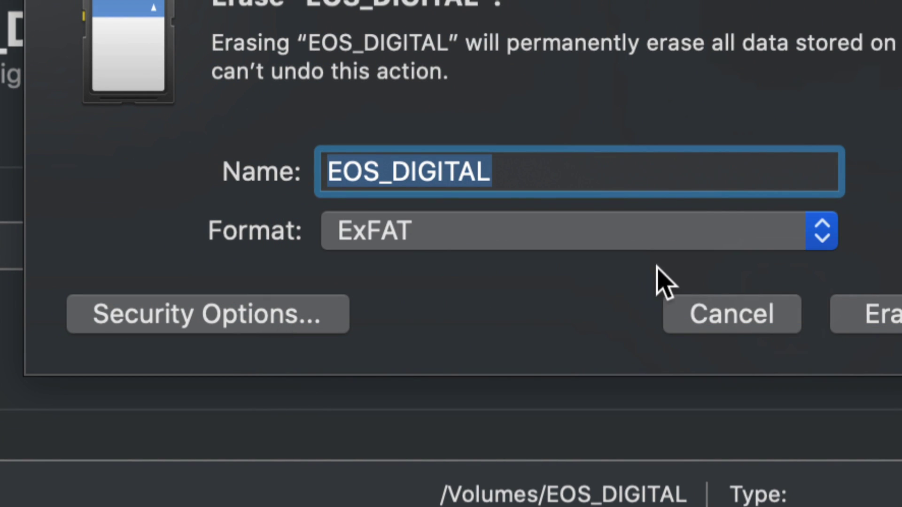
click(658, 235)
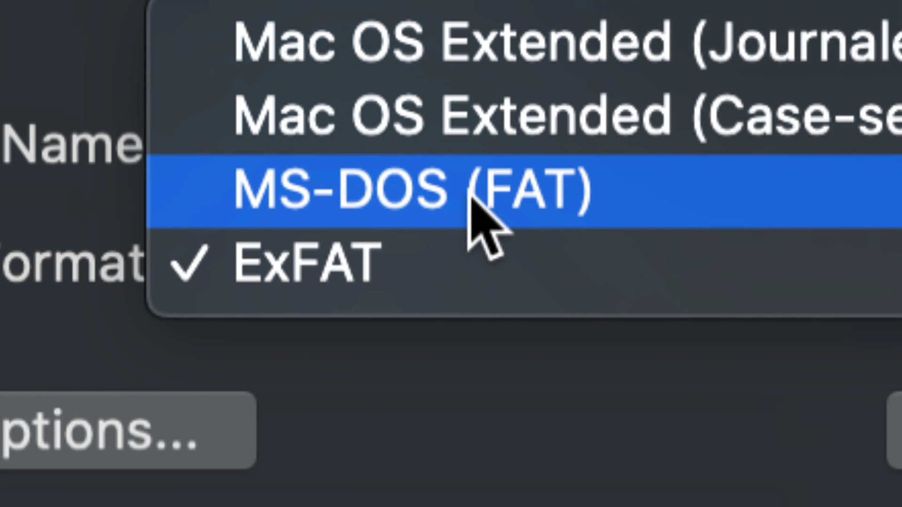
click(423, 252)
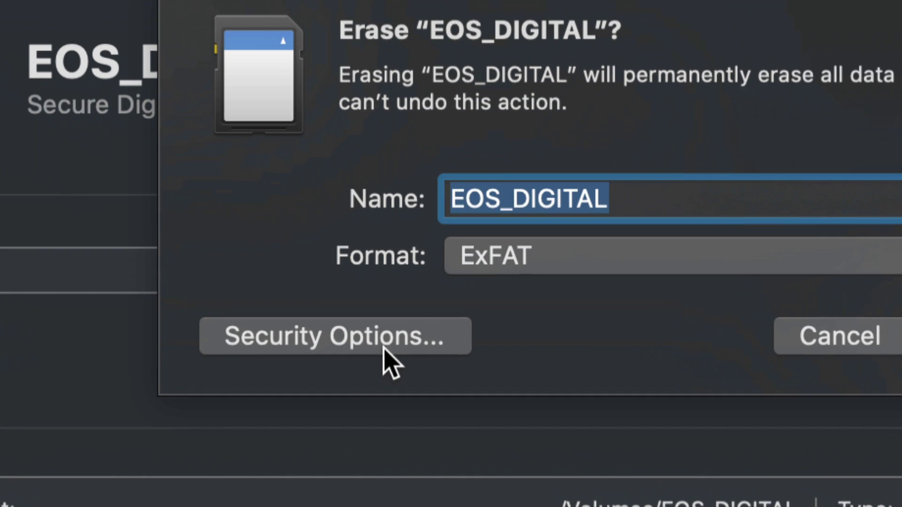
click(405, 343)
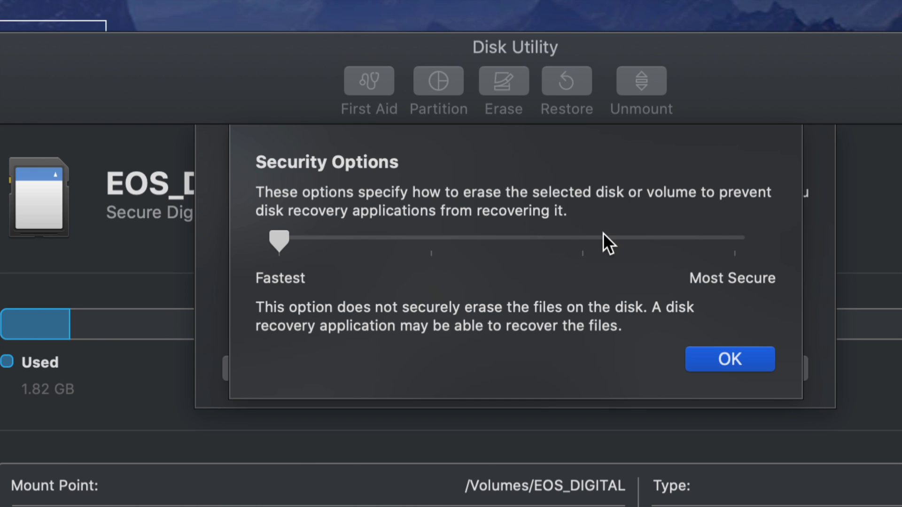
drag(281, 237, 741, 255)
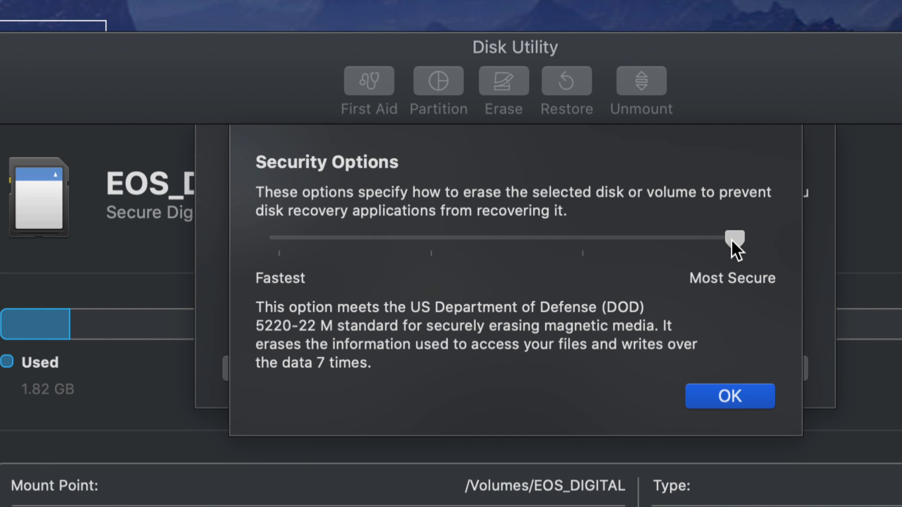
drag(730, 239, 216, 242)
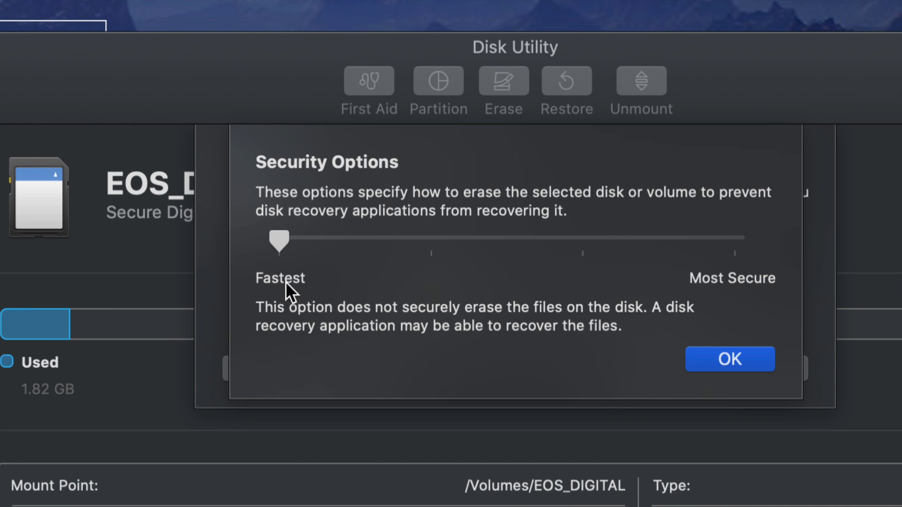
click(723, 346)
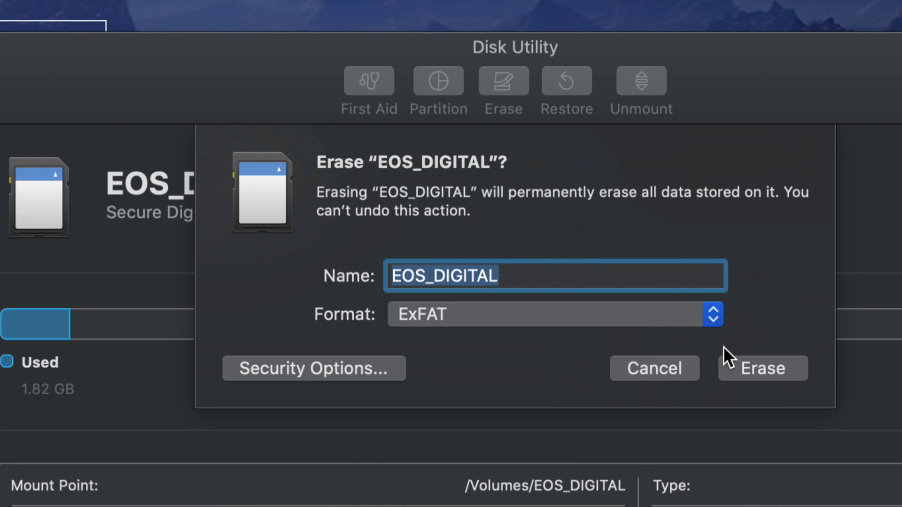
click(368, 369)
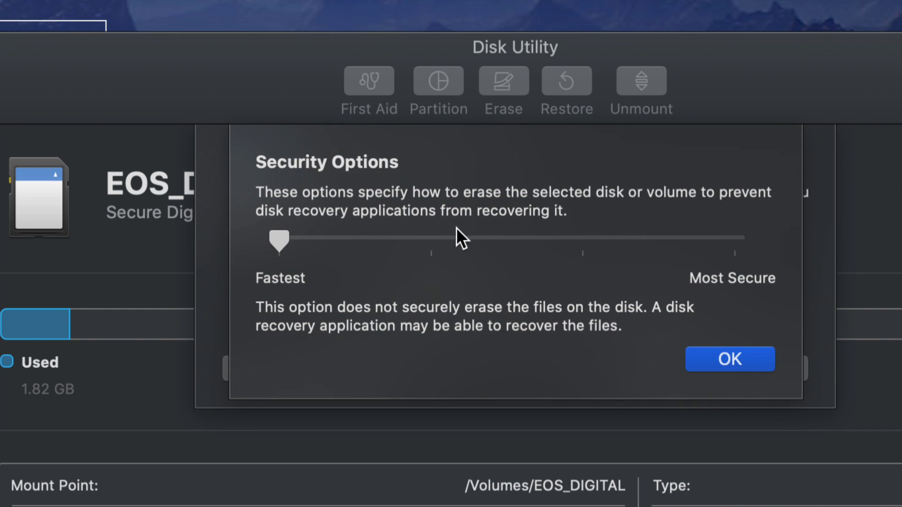
click(578, 240)
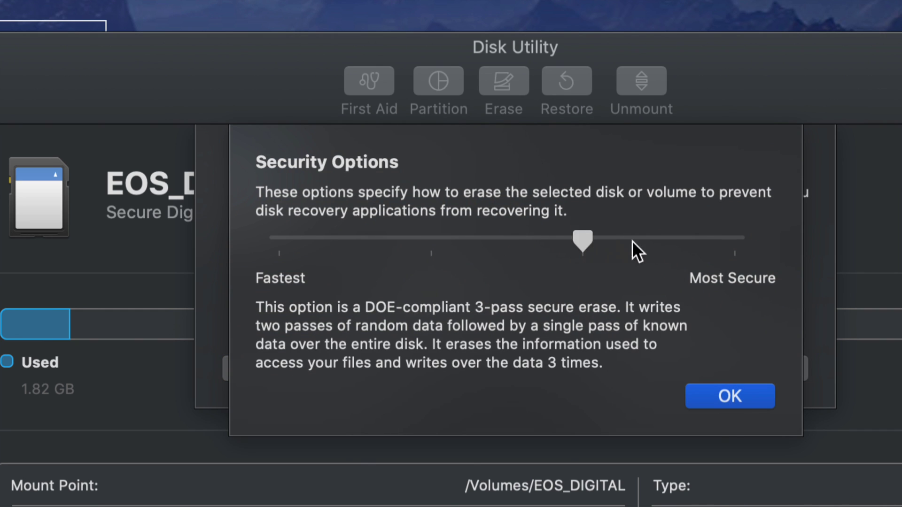
click(732, 237)
click(592, 243)
click(726, 237)
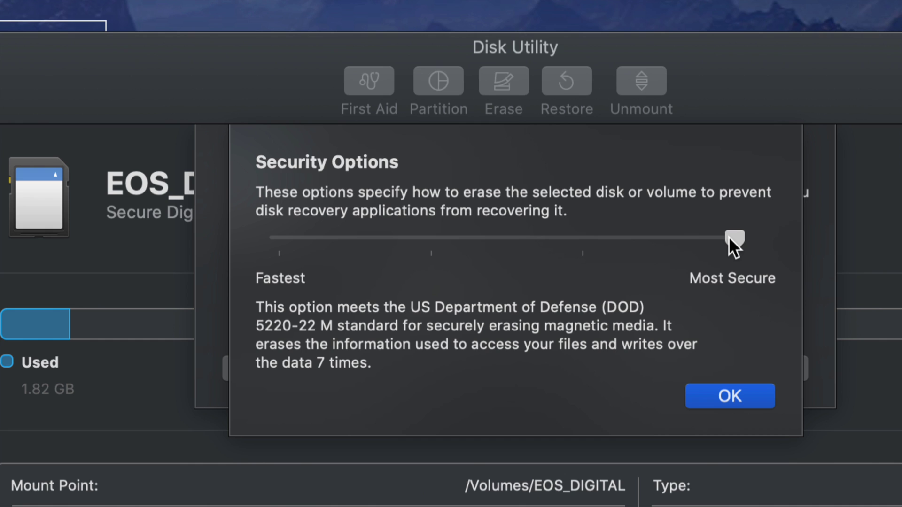
click(284, 239)
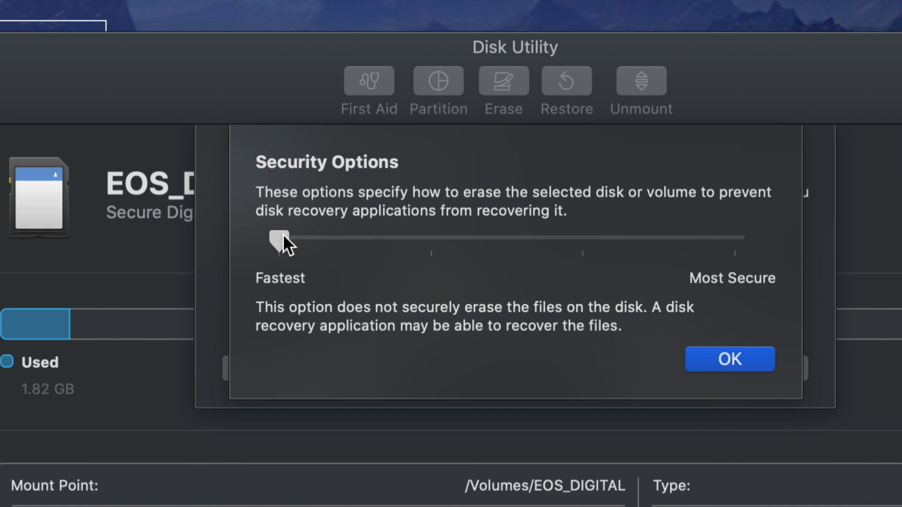
click(746, 357)
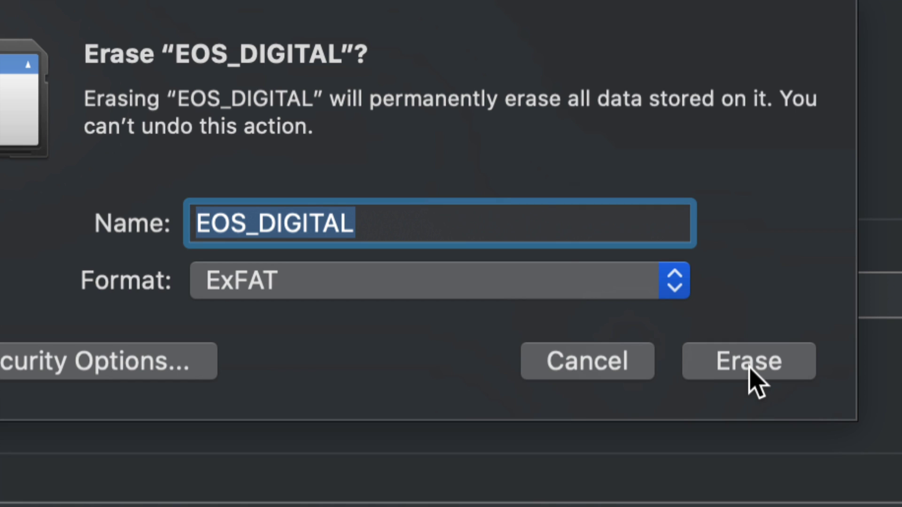
- Erase EOS_DIGITAL as ExFAT and dismiss the erase-complete notice with Done
click(750, 370)
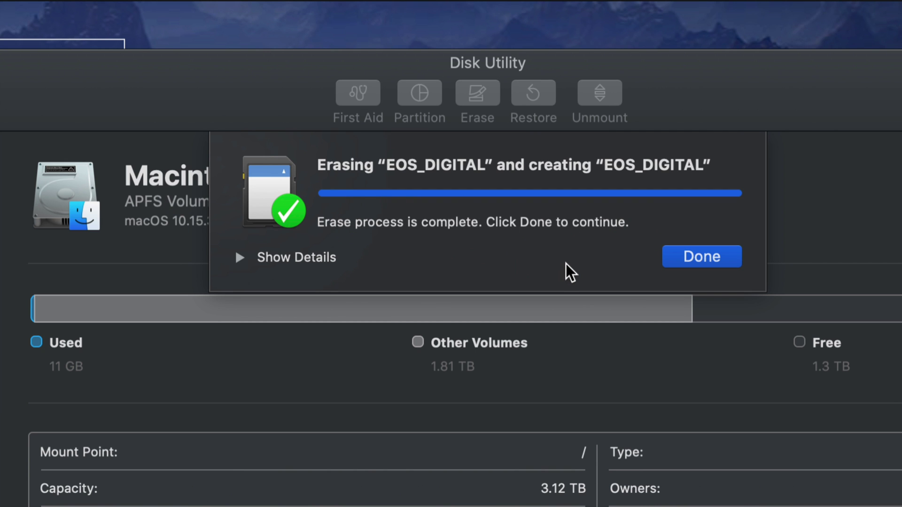
click(697, 258)
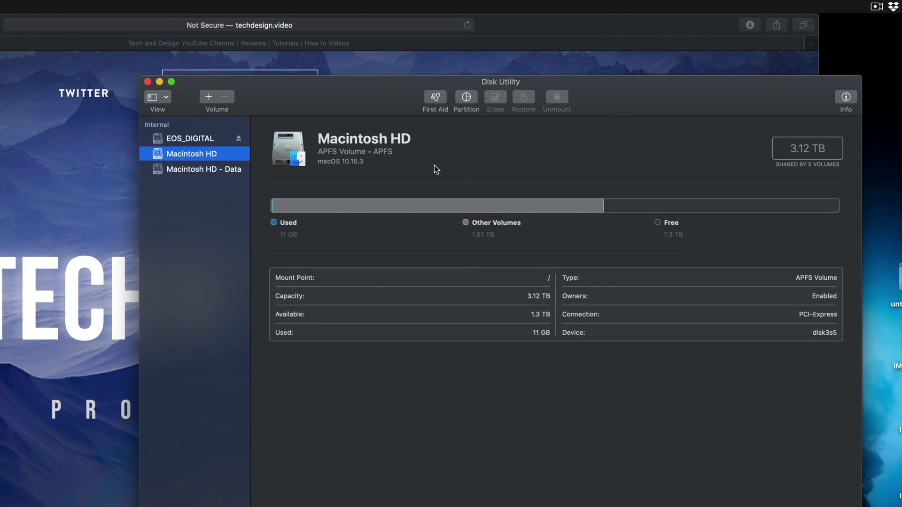
- Compare EOS_DIGITAL with Macintosh HD and Macintosh HD - Data, confirm ExFAT with 25 MB used, then quit Disk Utility
click(197, 139)
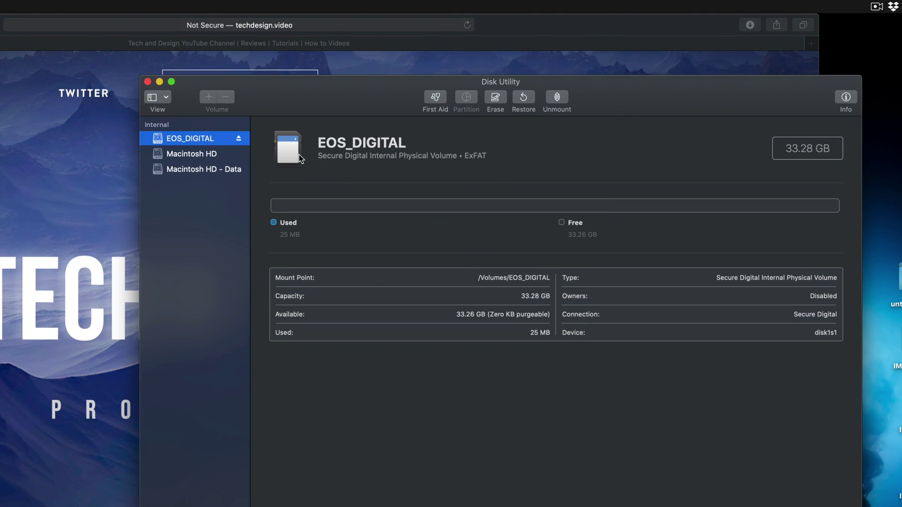
click(202, 155)
click(200, 170)
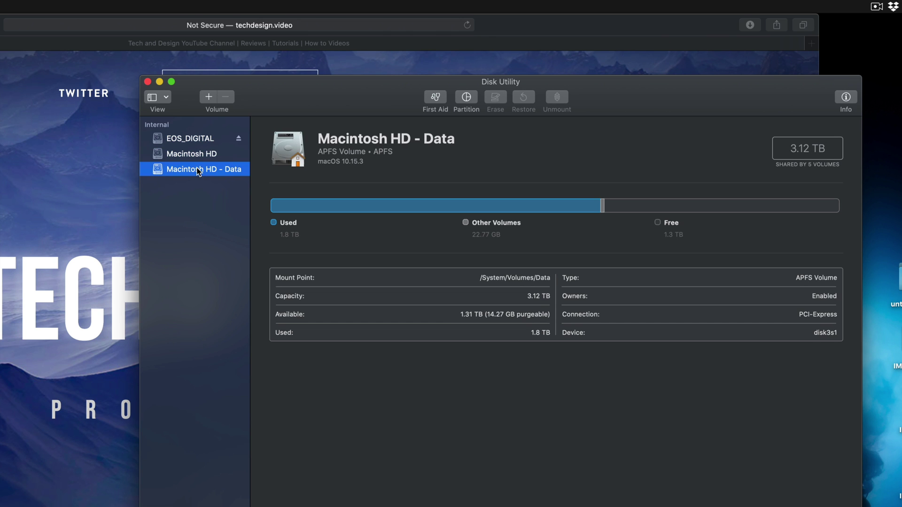
key(Up)
key(Up)
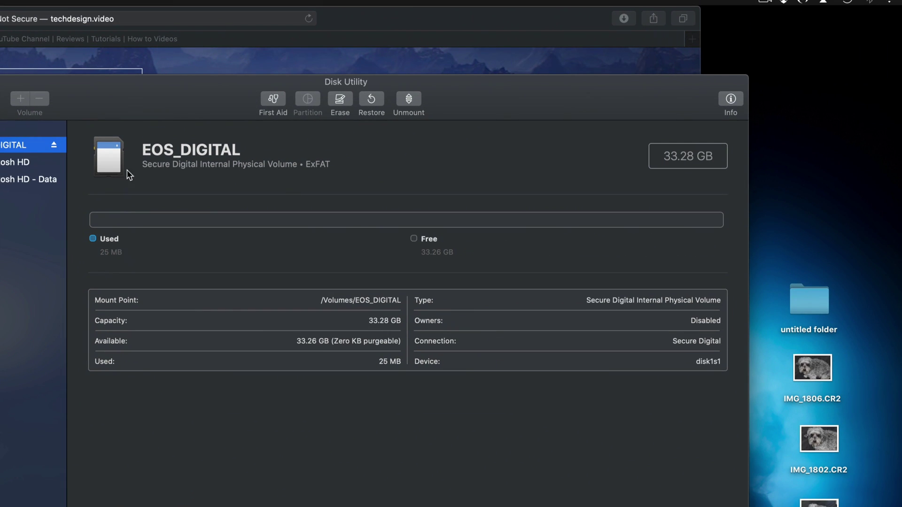
drag(125, 105, 358, 101)
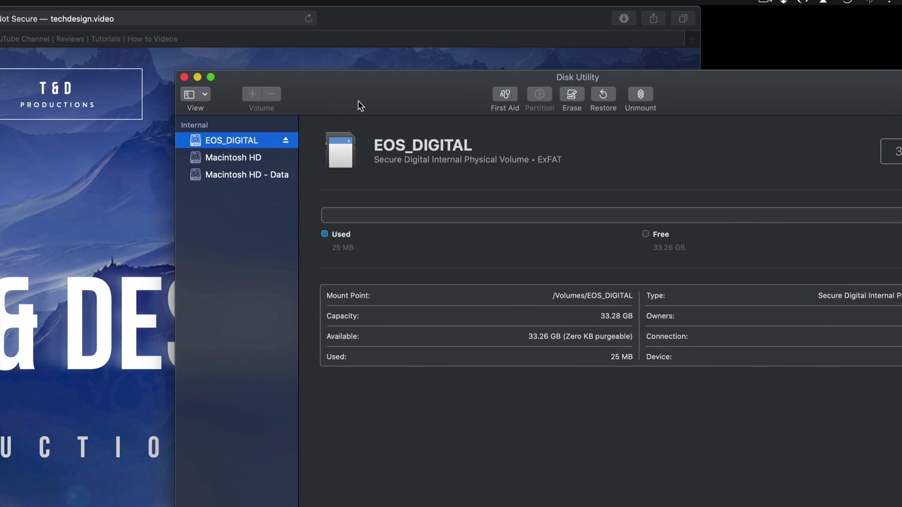
click(184, 76)
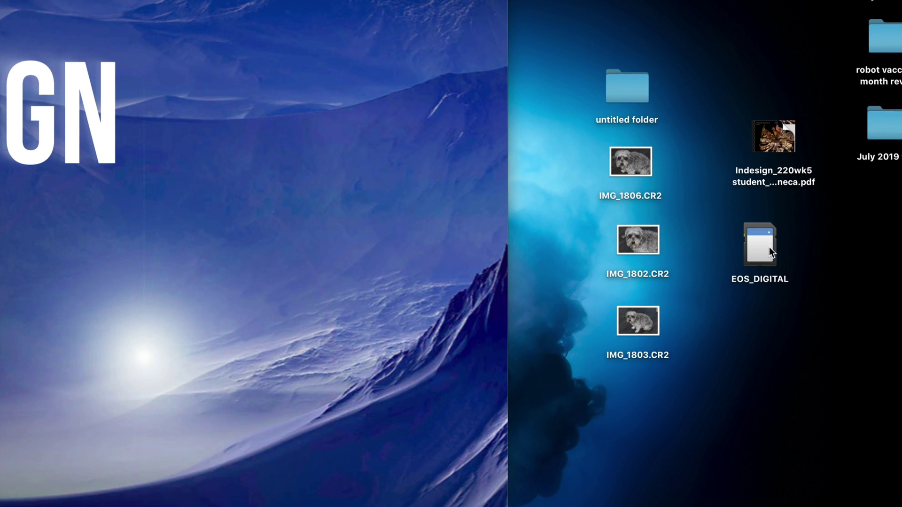
double_click(779, 246)
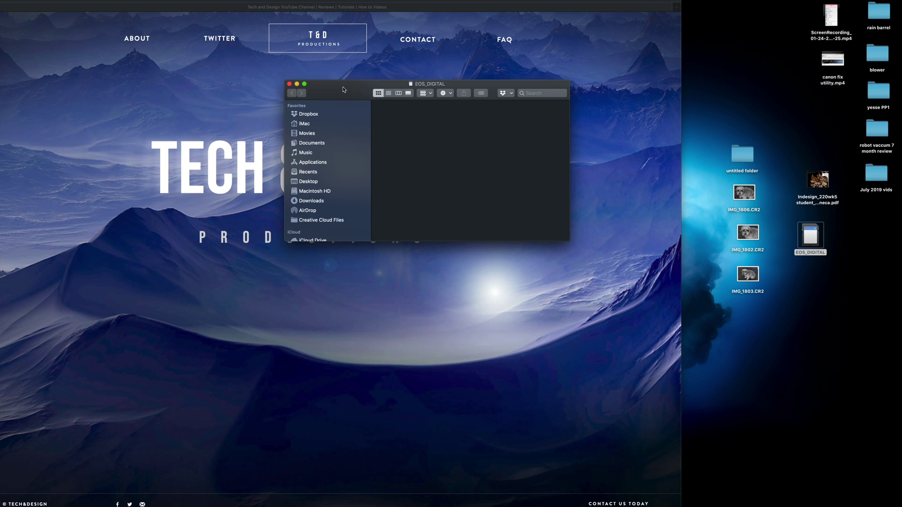
drag(343, 85, 343, 174)
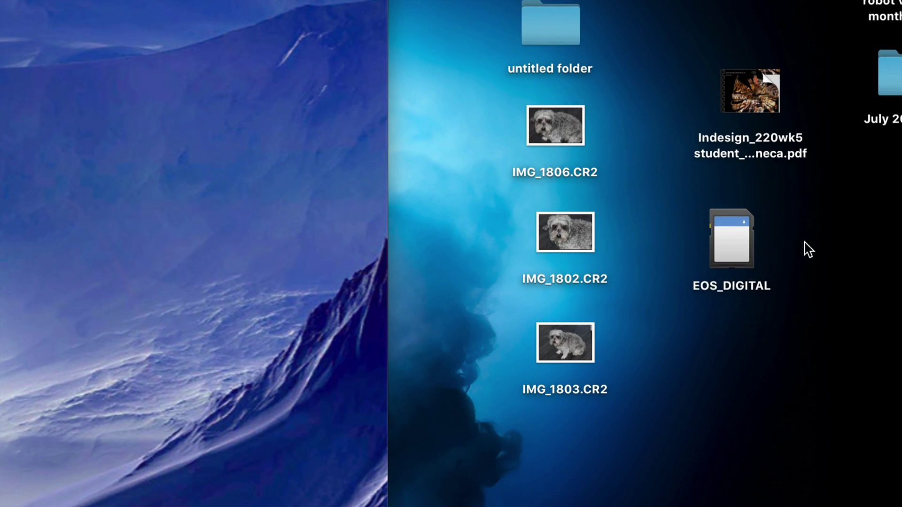
right_click(743, 242)
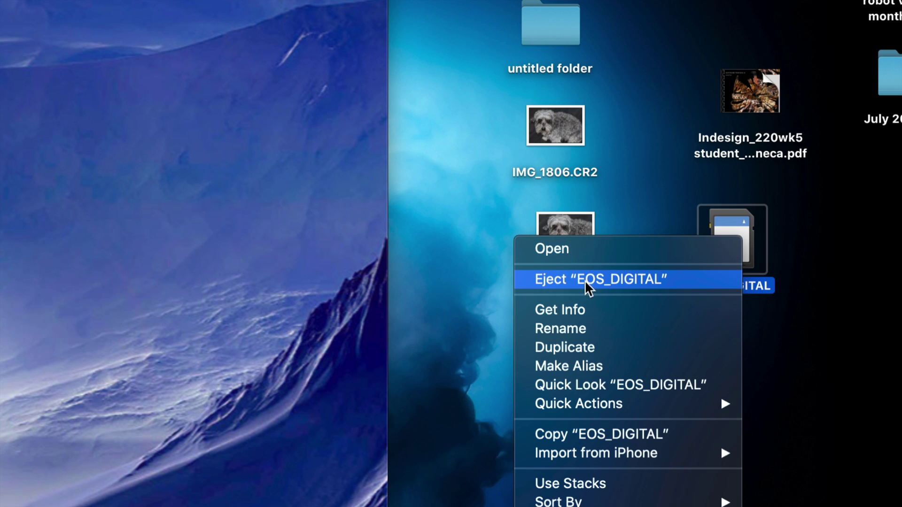
key(alt)
click(581, 288)
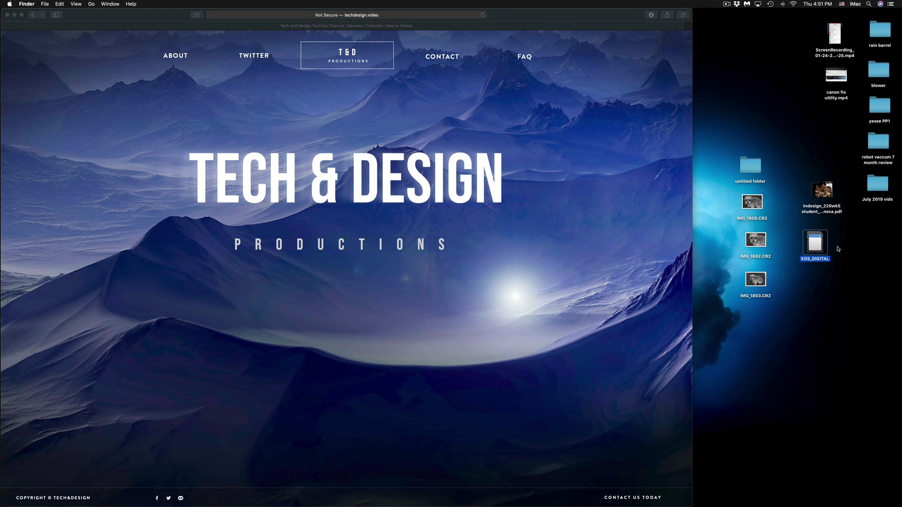
- View Trackpad's Point & Click tab showing two-finger secondary click, then go back to Show All
mouse_move(524, 506)
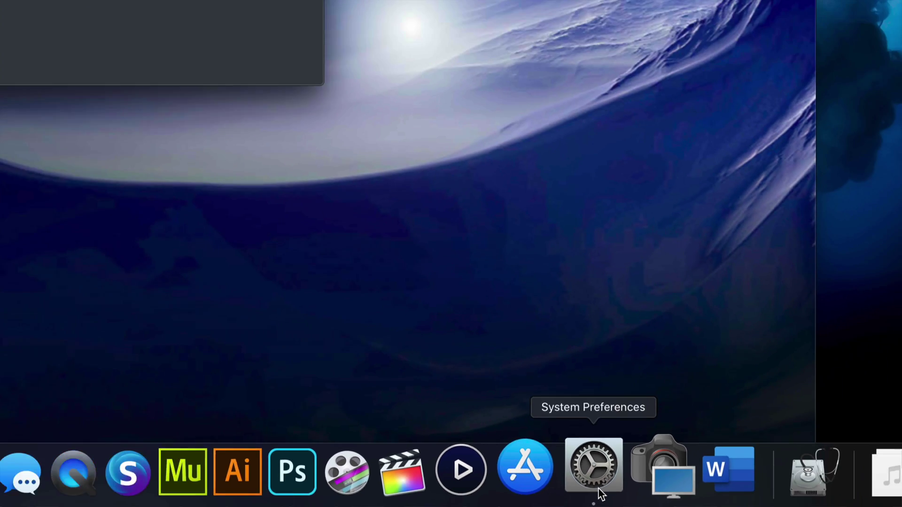
click(598, 470)
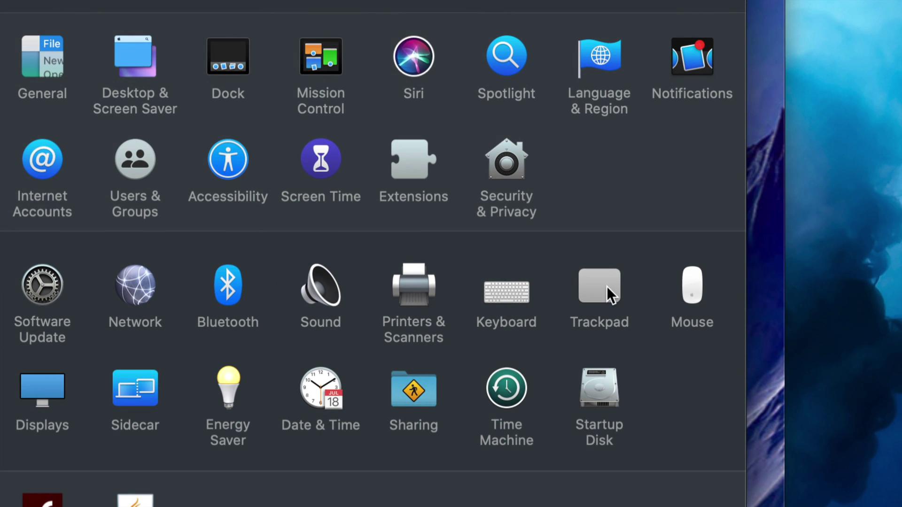
click(607, 286)
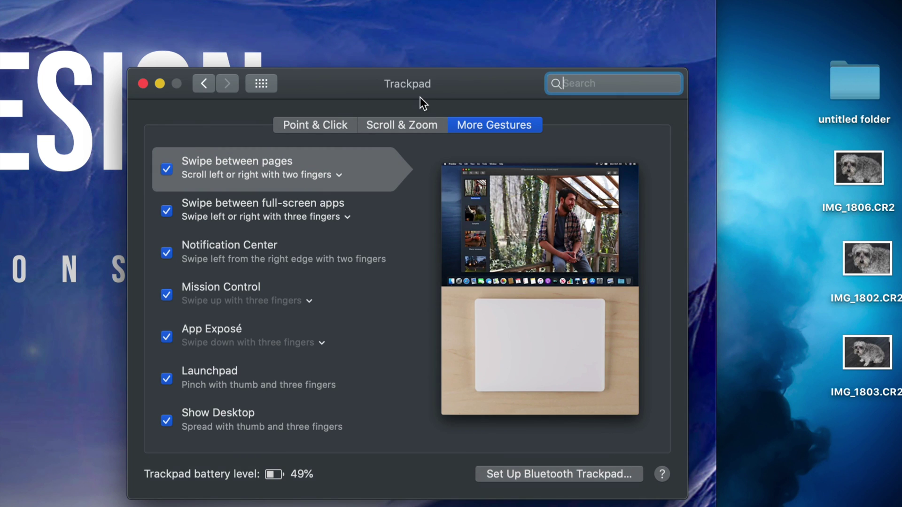
click(298, 119)
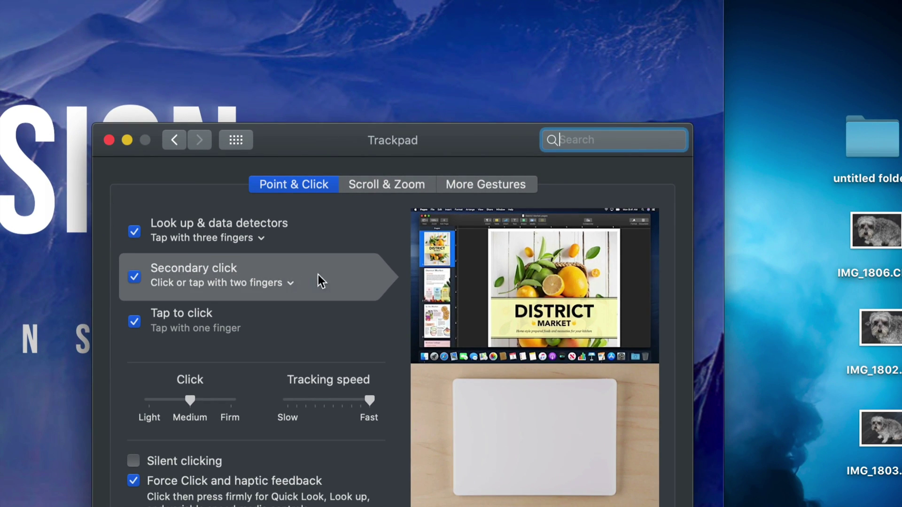
drag(411, 136, 423, 38)
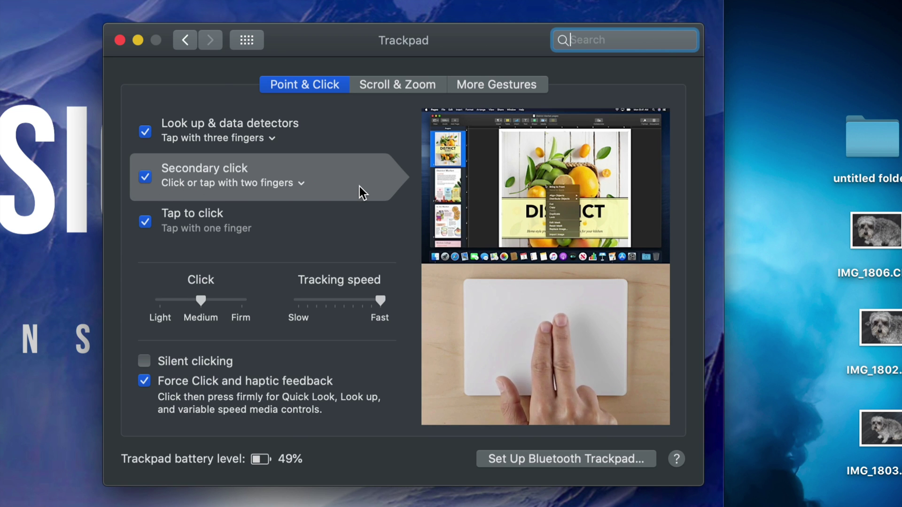
key(super+bracketleft)
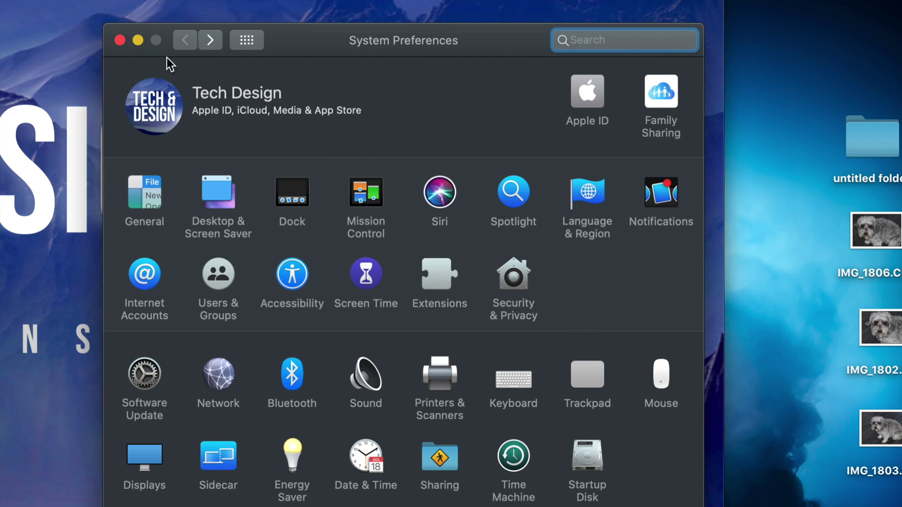
- Close System Preferences, eject EOS_DIGITAL via its right-click menu, and stretch Safari to full screen width
click(118, 38)
right_click(749, 223)
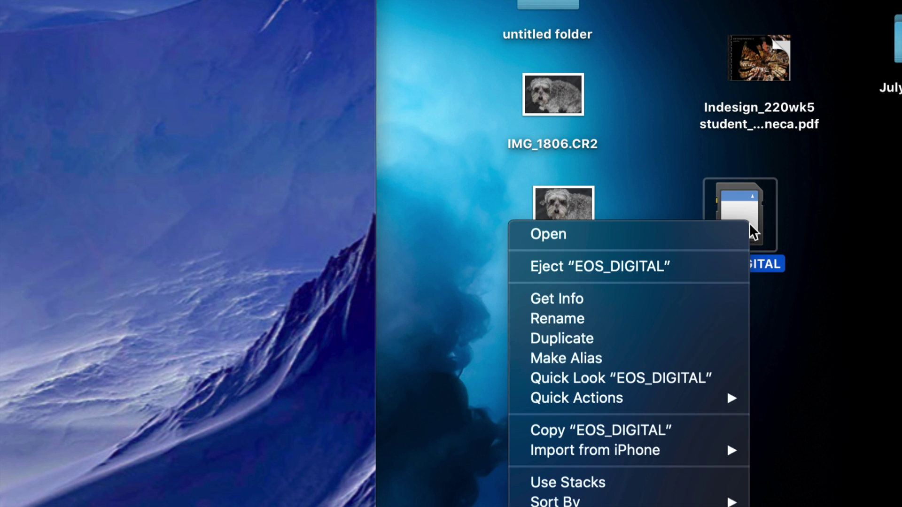
click(664, 258)
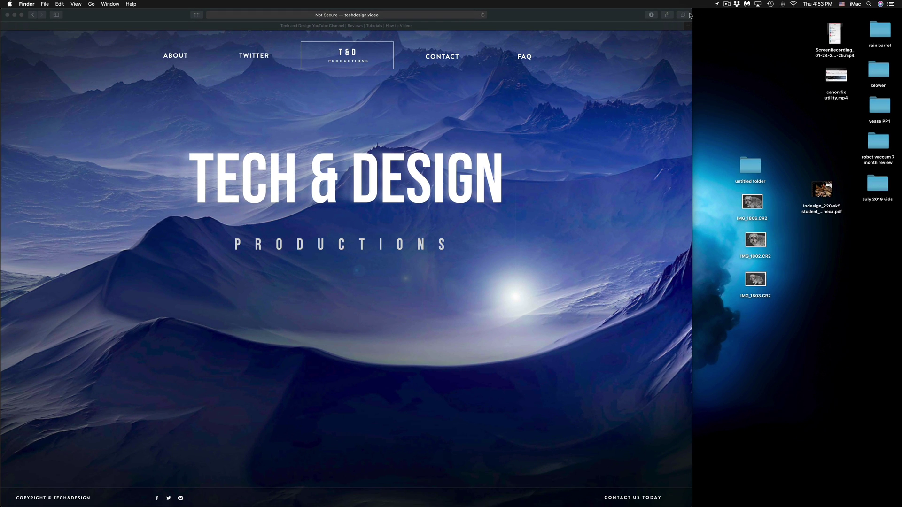
drag(692, 13, 900, 11)
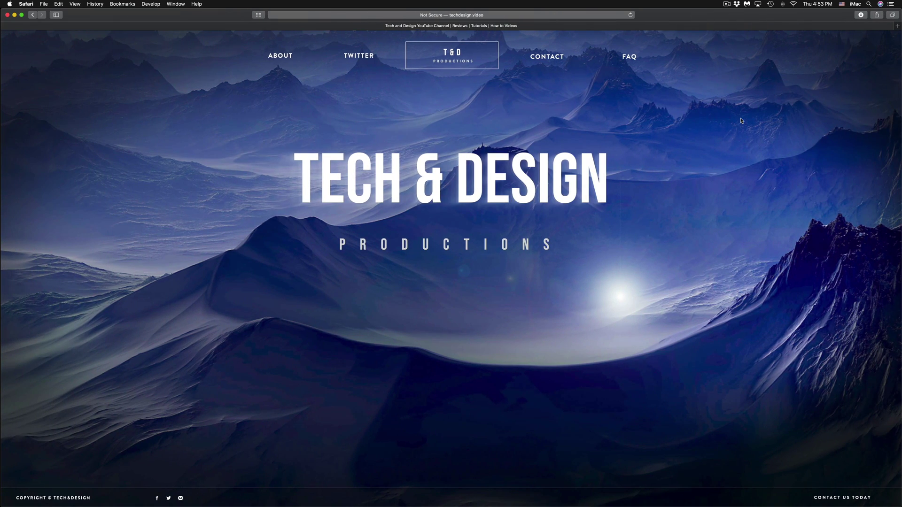